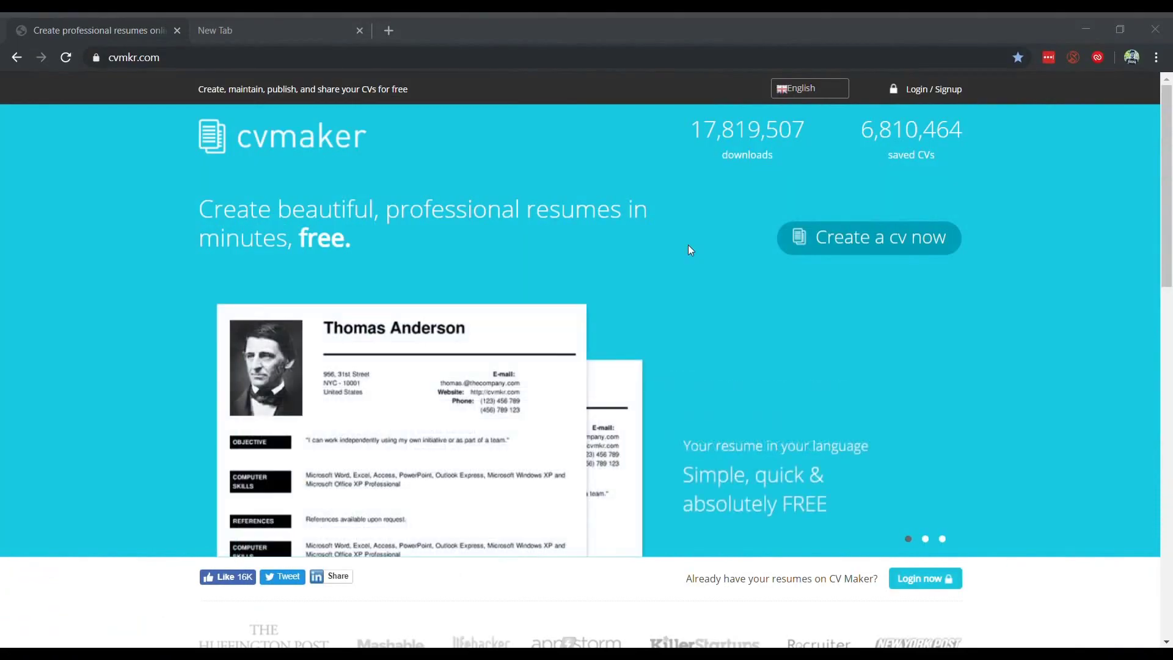
scroll(688, 245, down, 1)
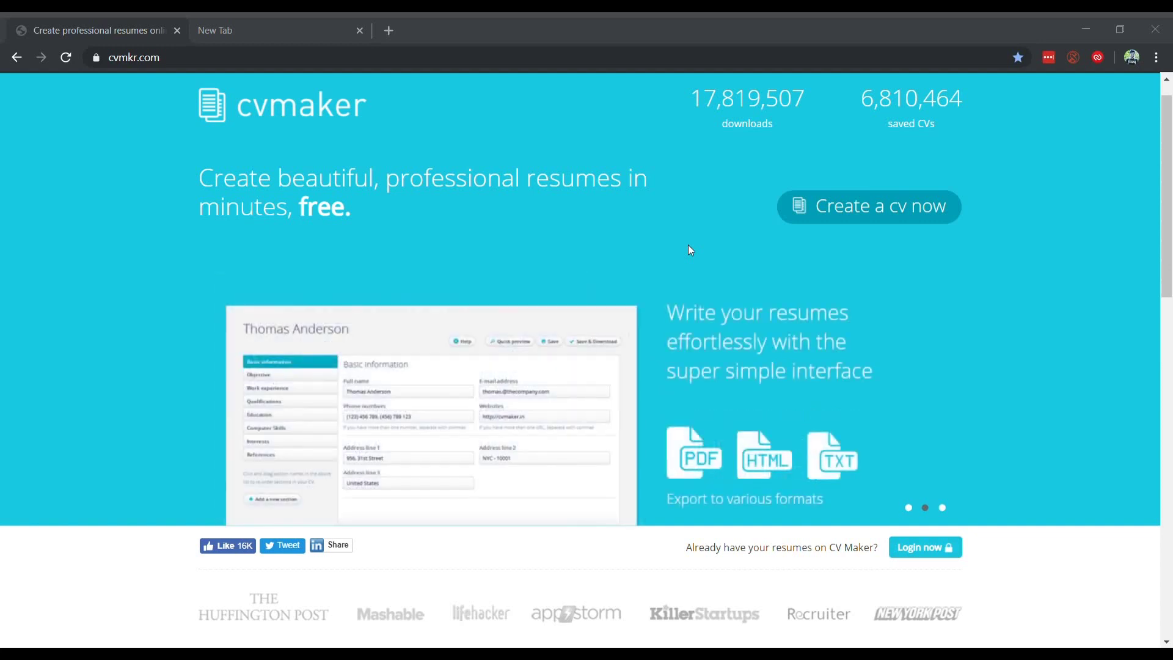
scroll(688, 245, up, 1)
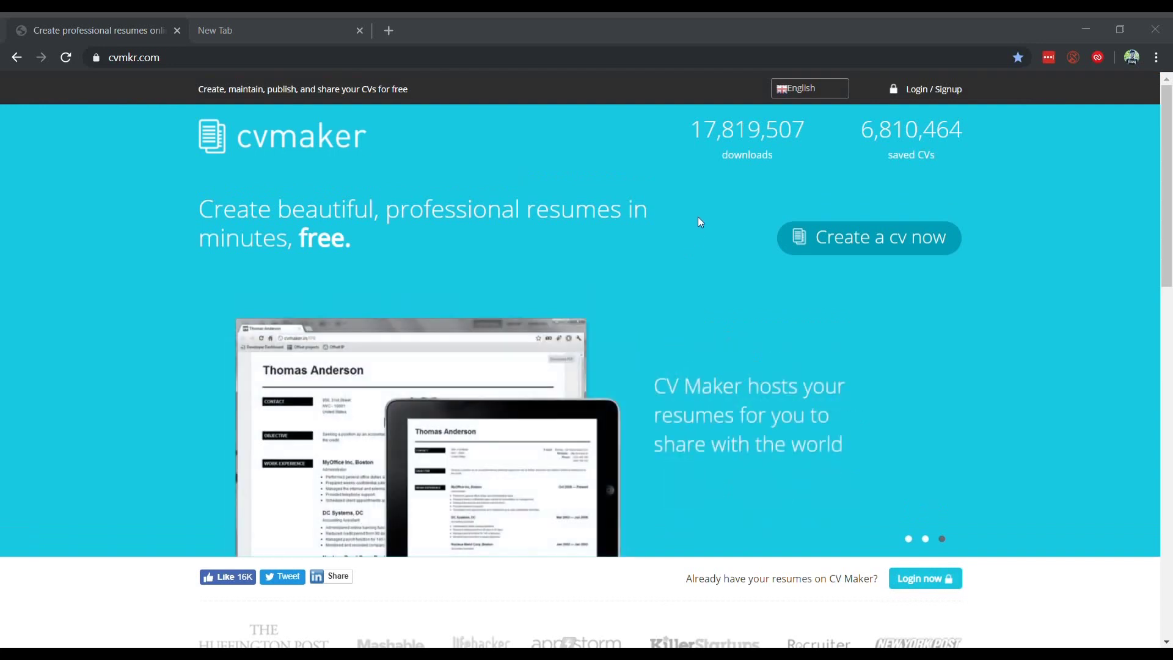
scroll(698, 217, down, 2)
scroll(698, 216, up, 1)
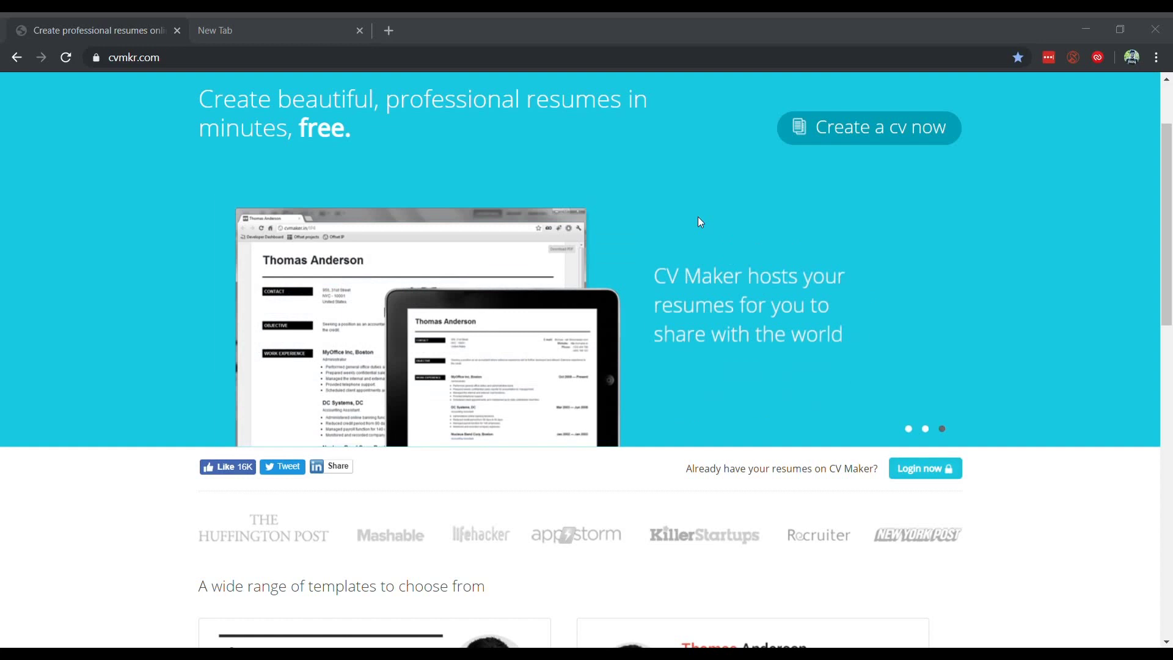
scroll(697, 217, down, 1)
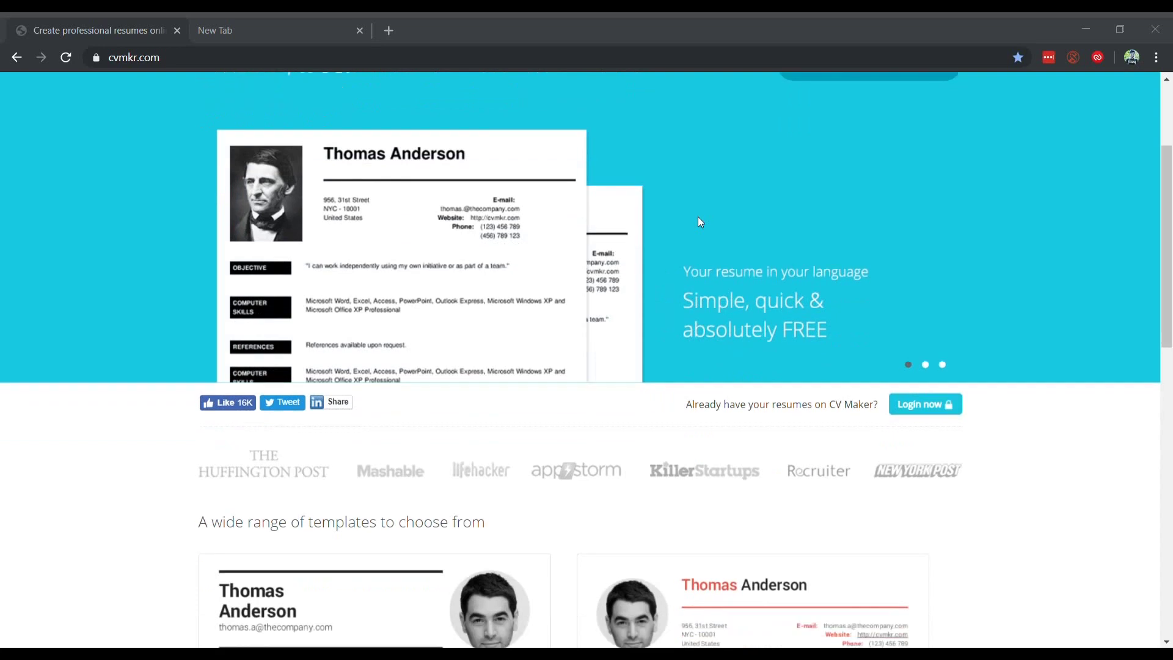
scroll(698, 216, down, 3)
scroll(697, 216, up, 4)
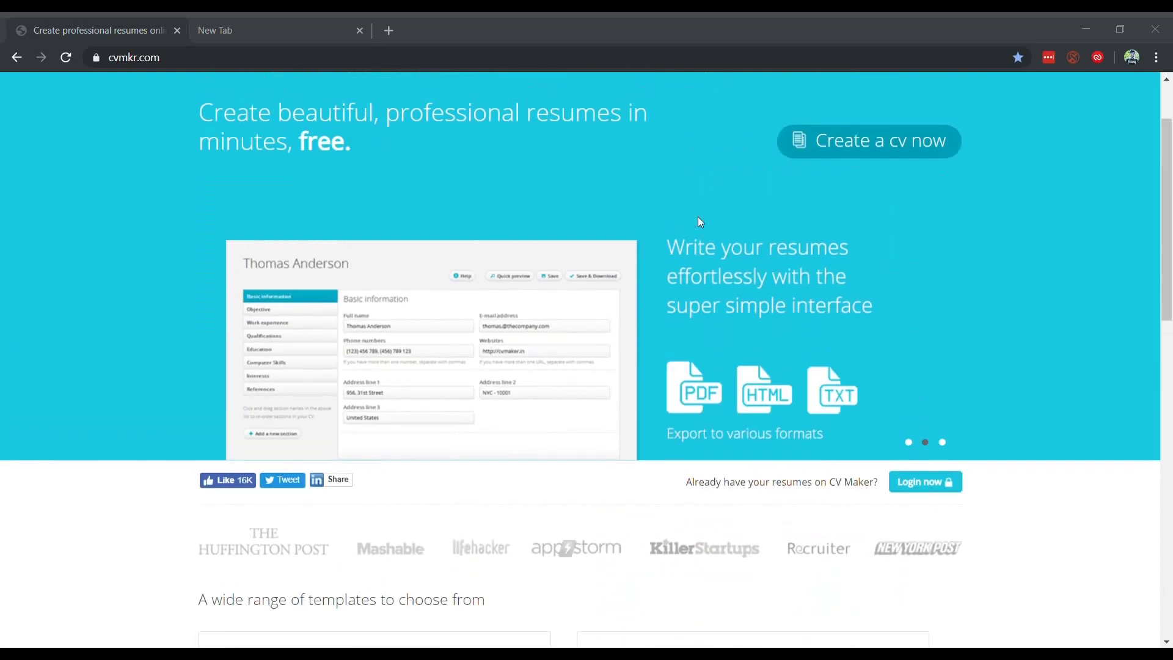
scroll(698, 217, up, 3)
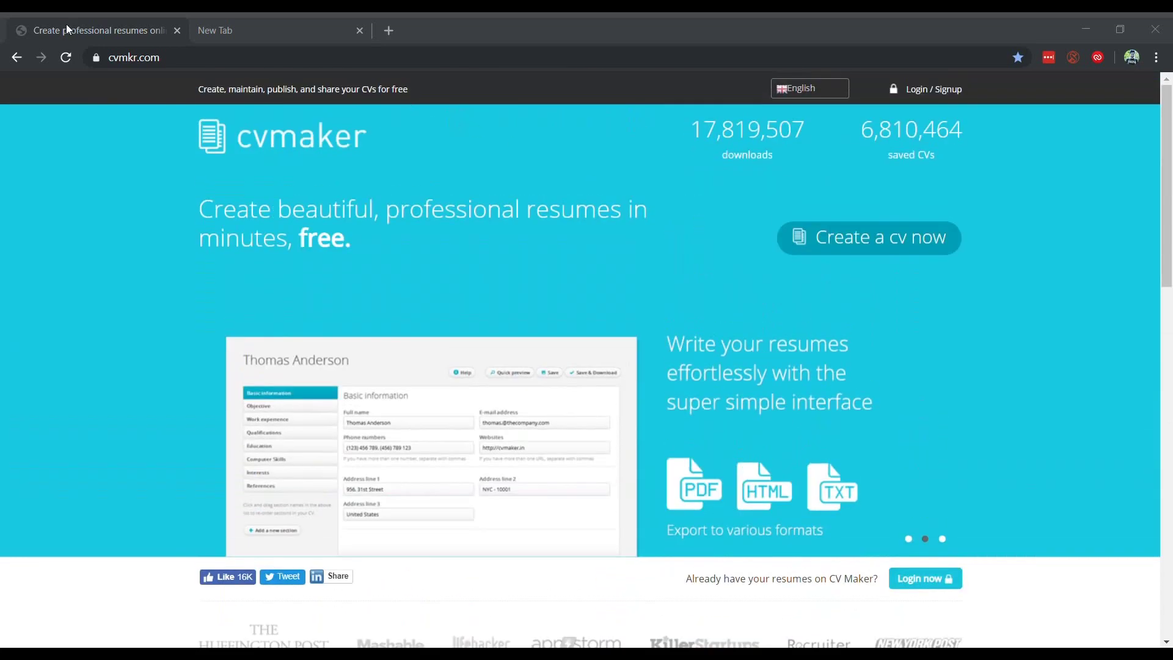
scroll(698, 216, down, 1)
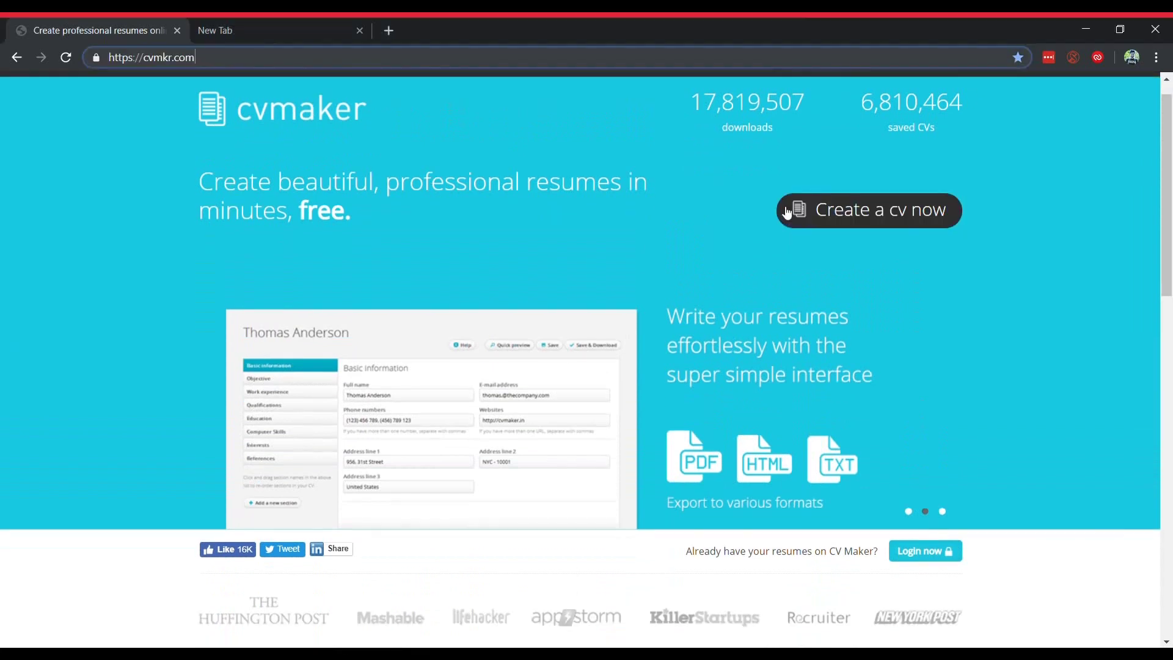
- Start a new CV and add a second Education entry, browsing Work experience and References
click(797, 211)
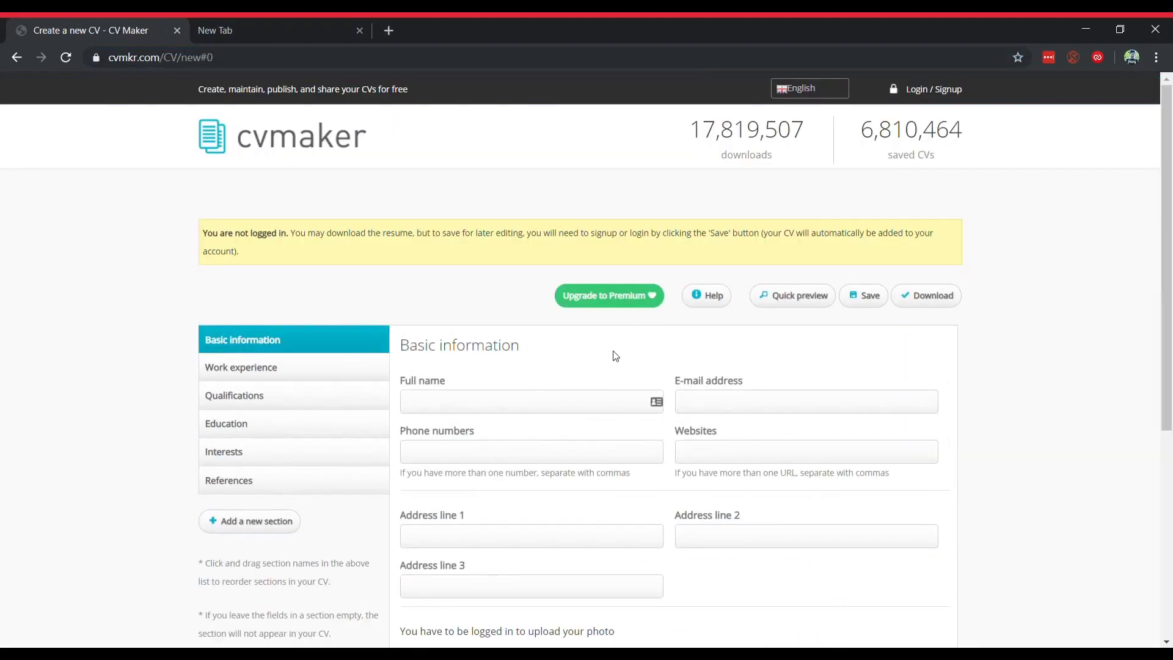
scroll(614, 355, down, 1)
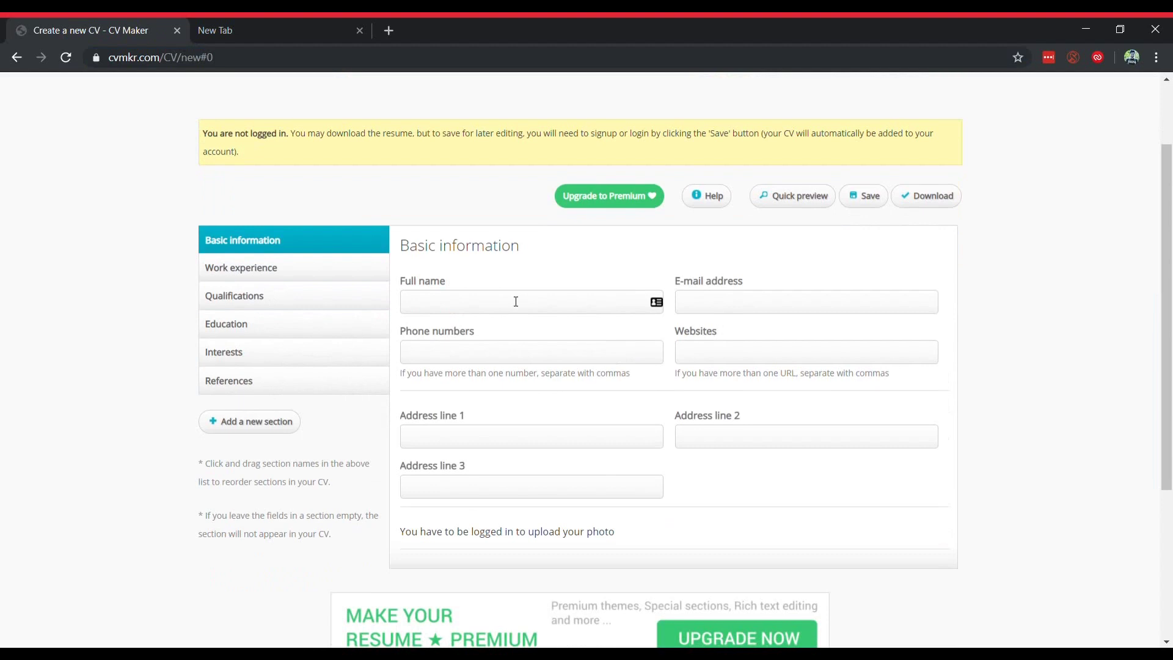
scroll(516, 302, down, 1)
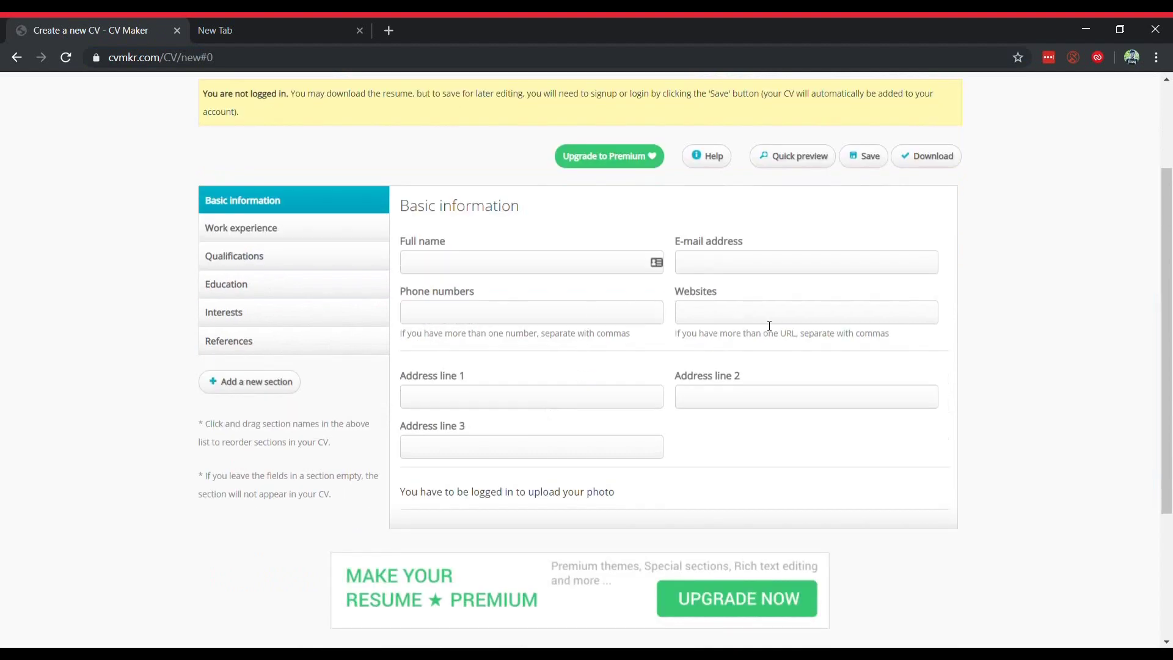
click(296, 230)
click(275, 283)
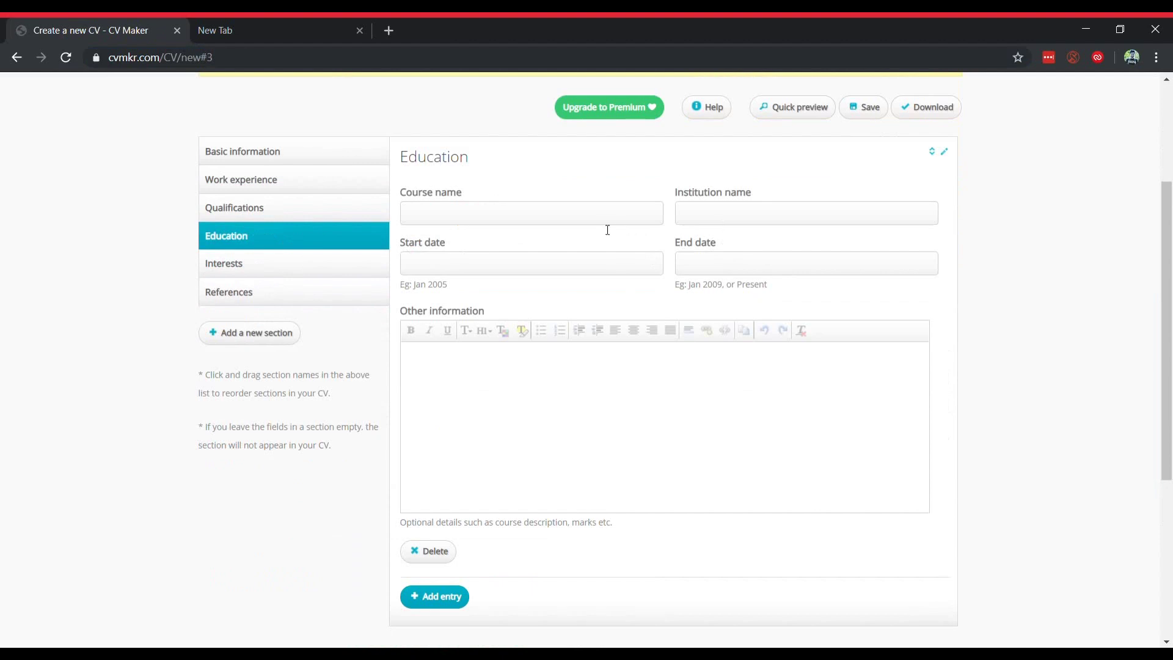
scroll(550, 335, down, 2)
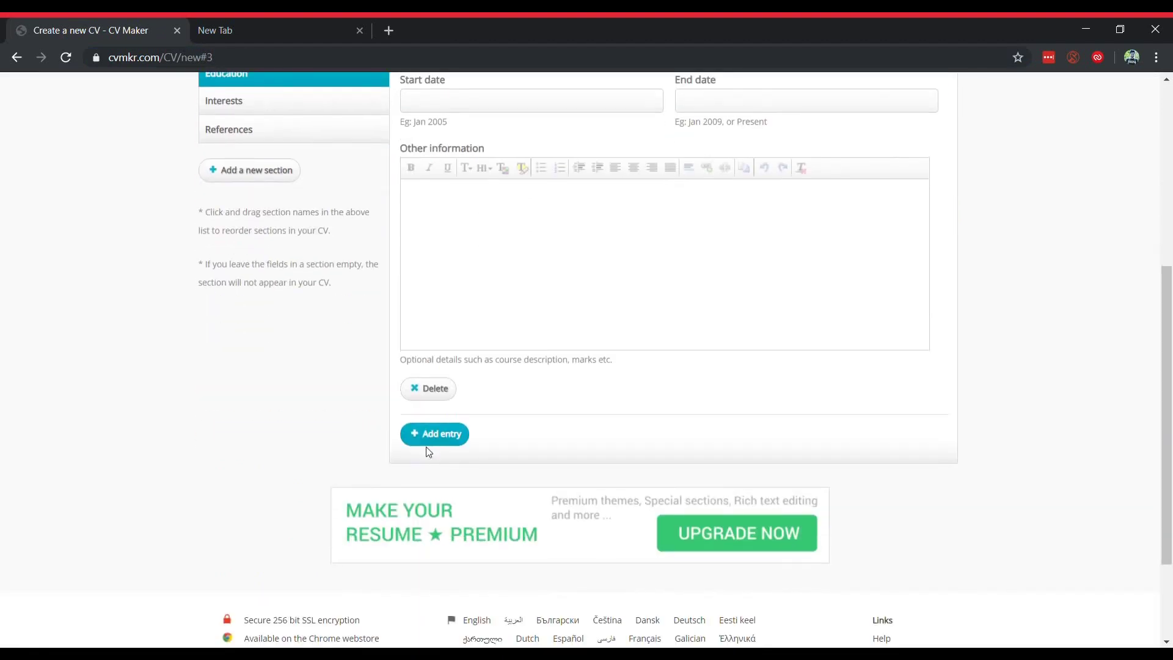
click(435, 434)
scroll(440, 449, up, 2)
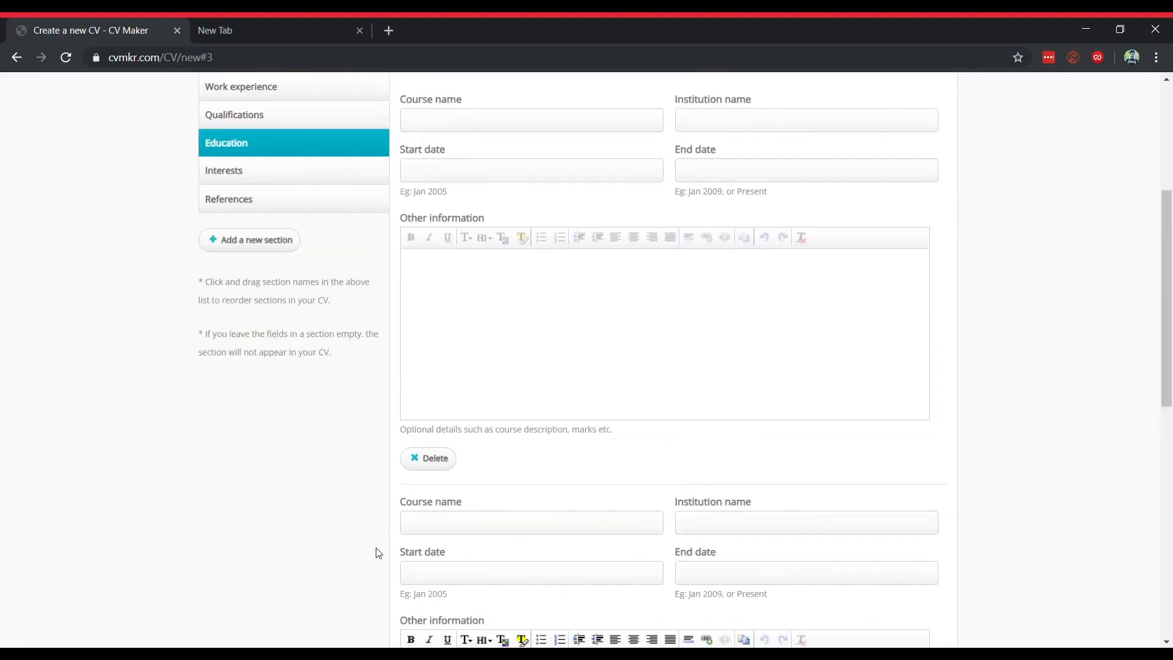
click(252, 200)
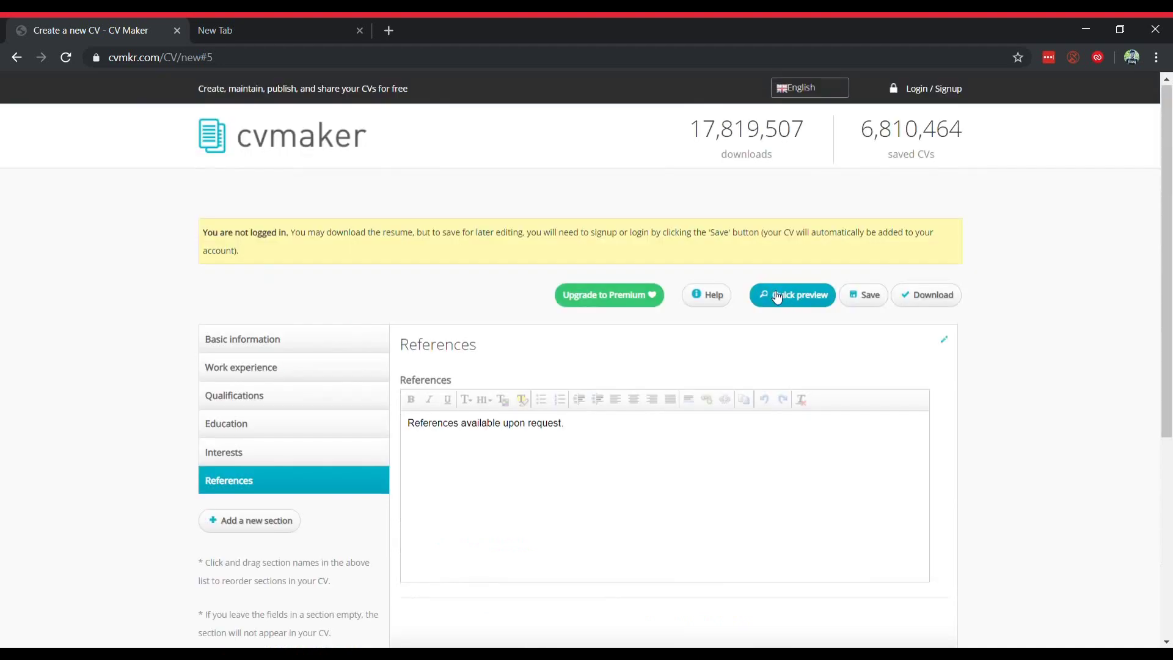
- Preview the CV, trying Mocca and Headline before settling on the free Executive style
click(777, 297)
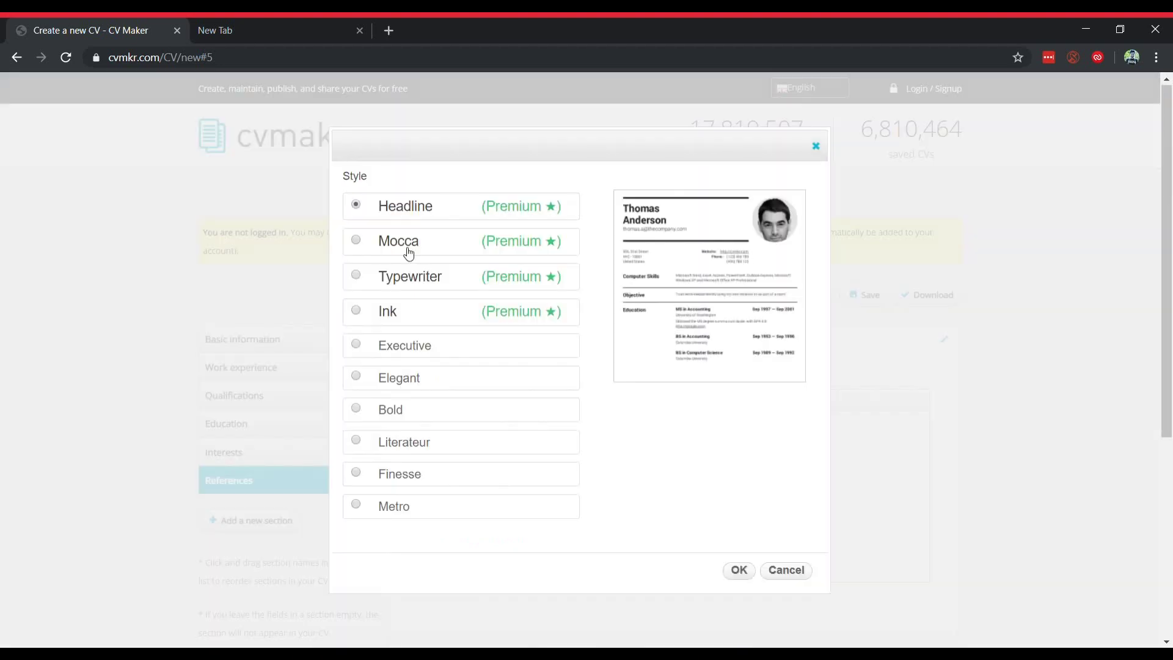
click(356, 241)
click(403, 207)
click(392, 352)
click(739, 569)
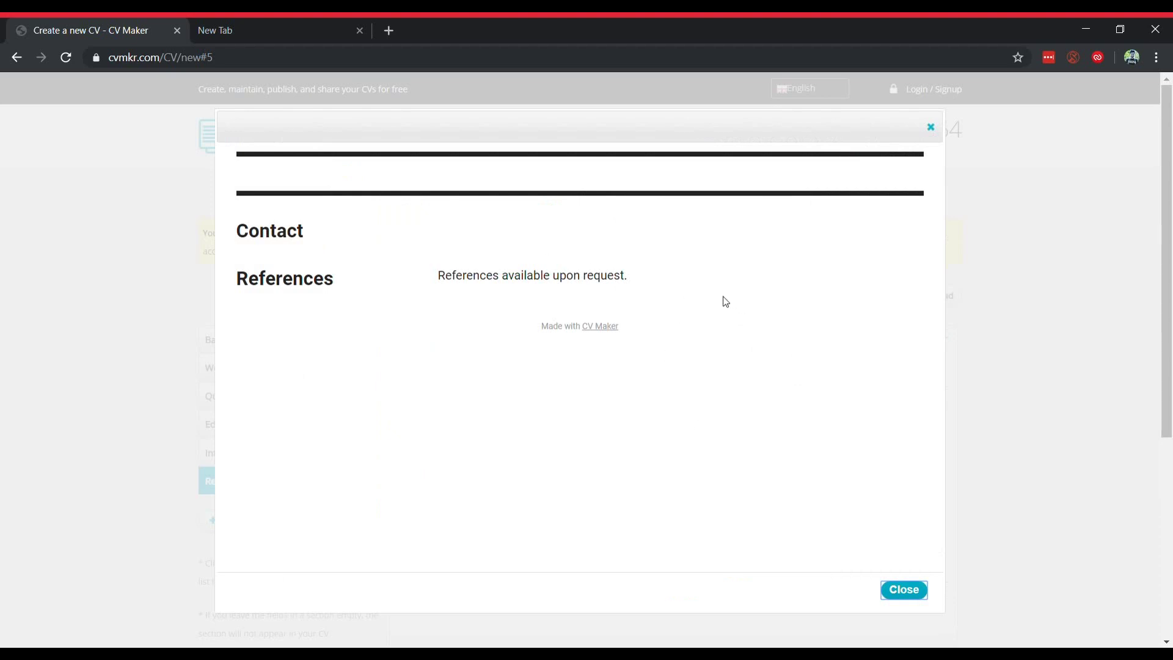
key(Escape)
- Download the CV as a PDF file
click(931, 295)
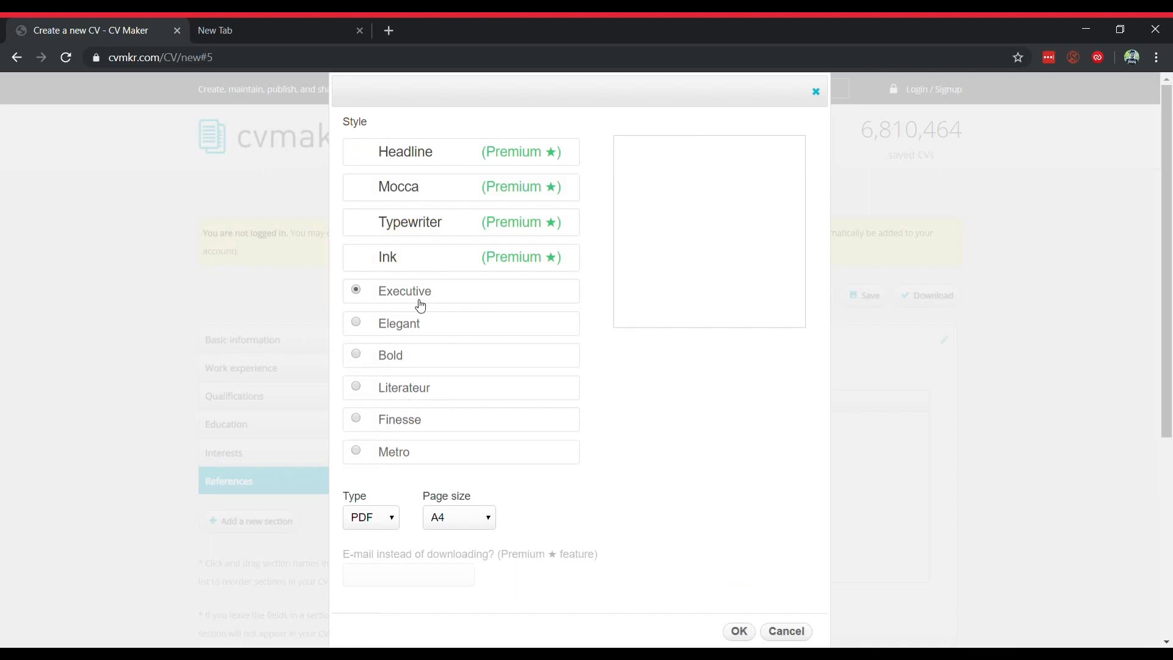
click(372, 518)
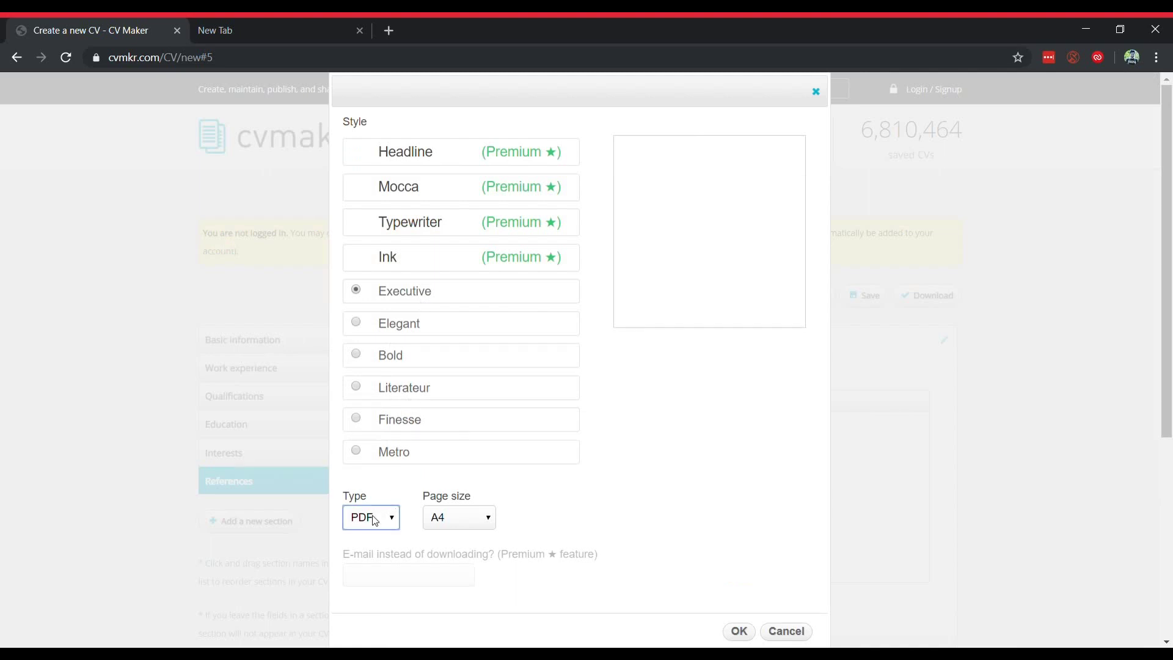
click(520, 584)
click(739, 630)
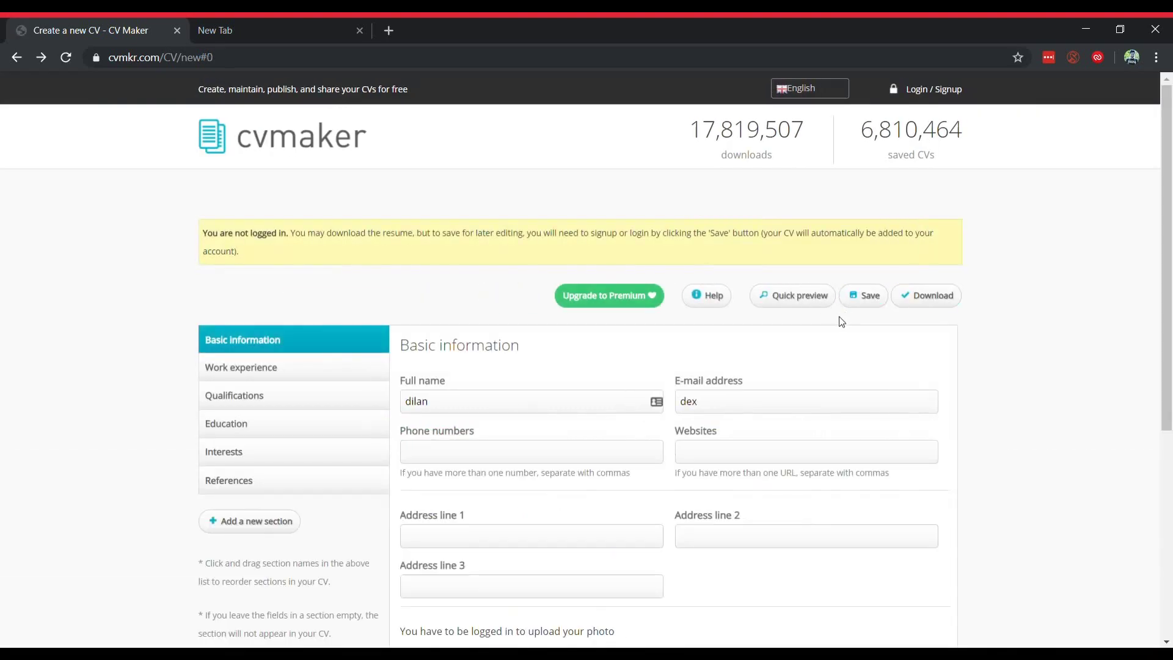
scroll(832, 334, down, 1)
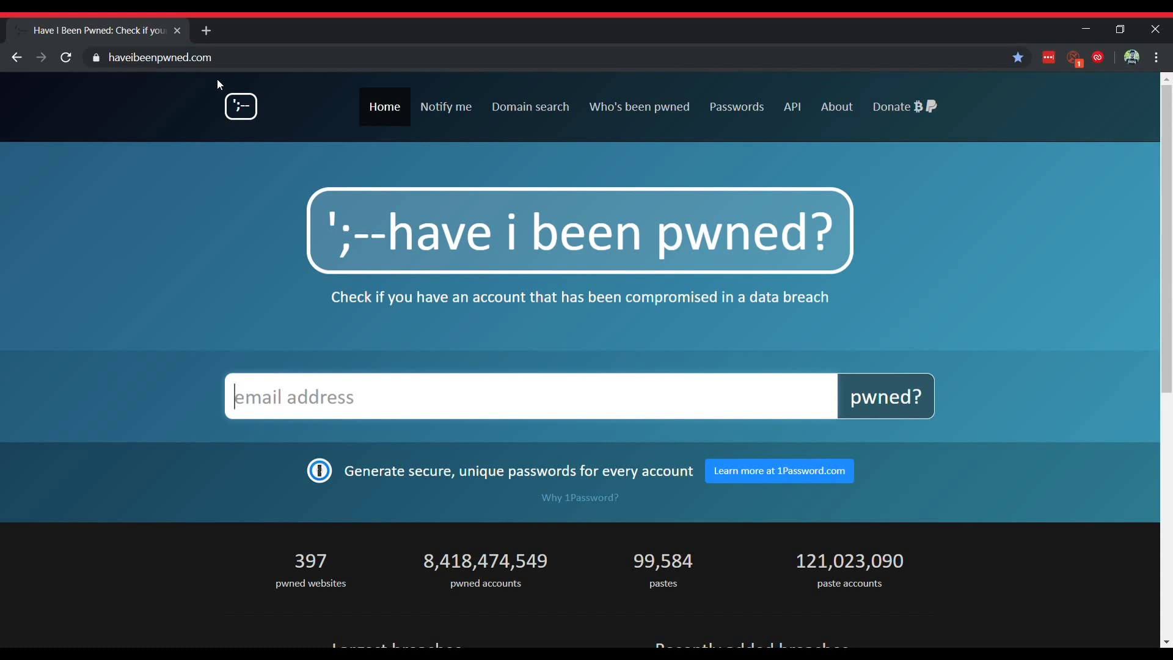
scroll(267, 326, down, 2)
scroll(267, 328, down, 2)
scroll(267, 327, down, 2)
scroll(267, 327, down, 2)
scroll(267, 328, down, 1)
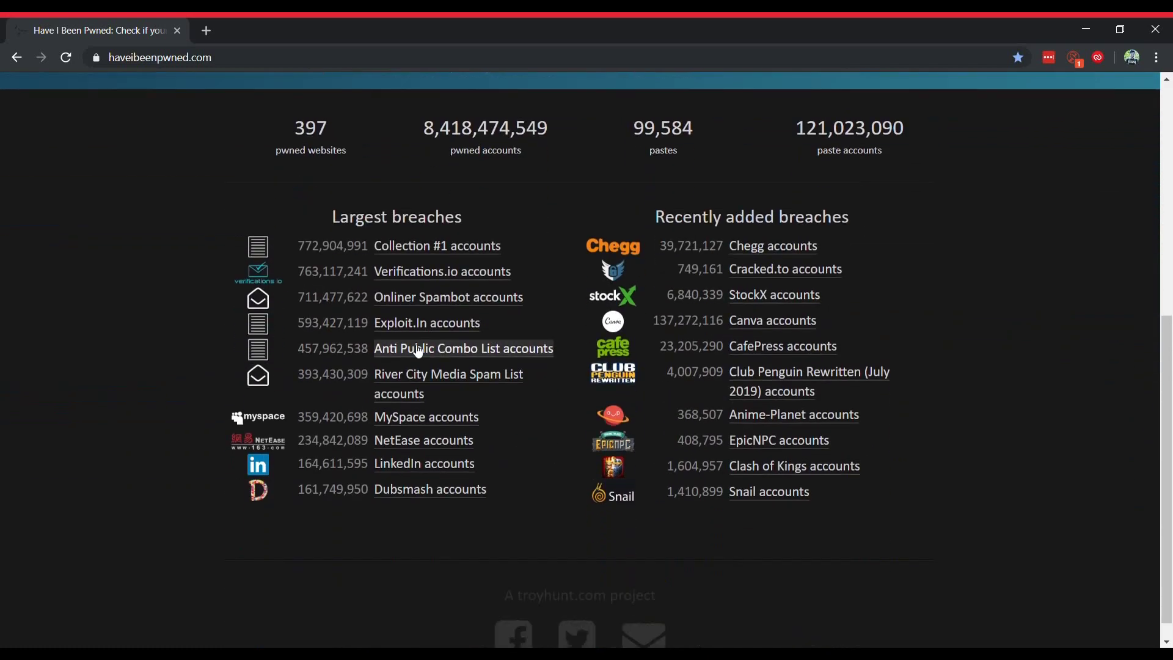
scroll(472, 378, down, 1)
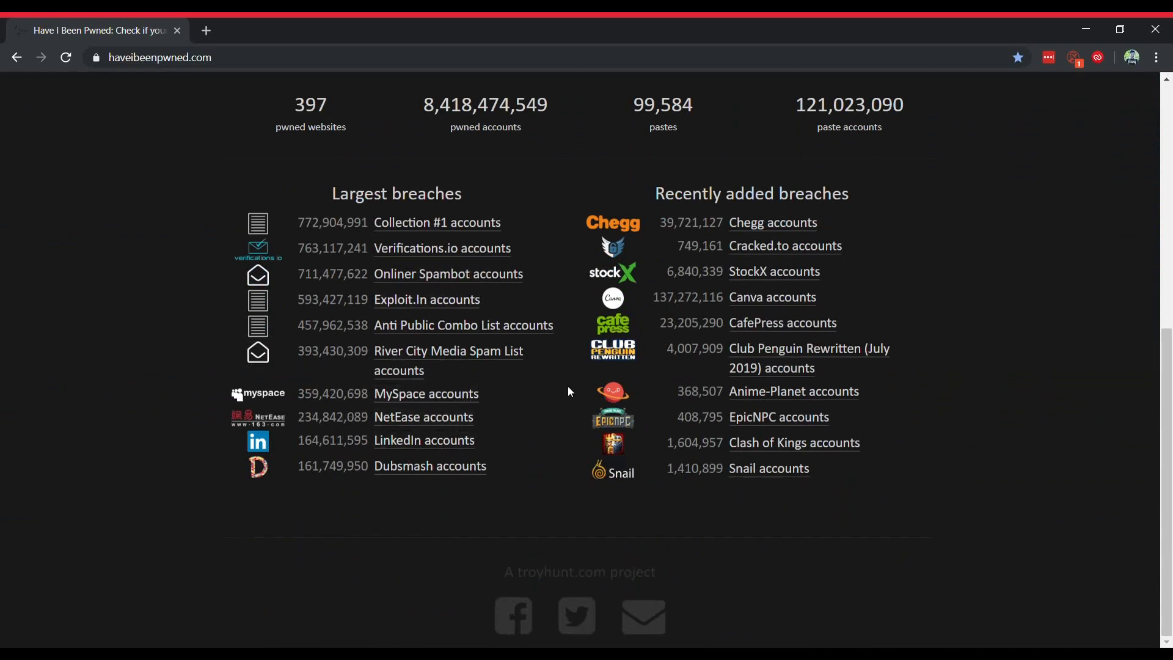
scroll(751, 418, up, 10)
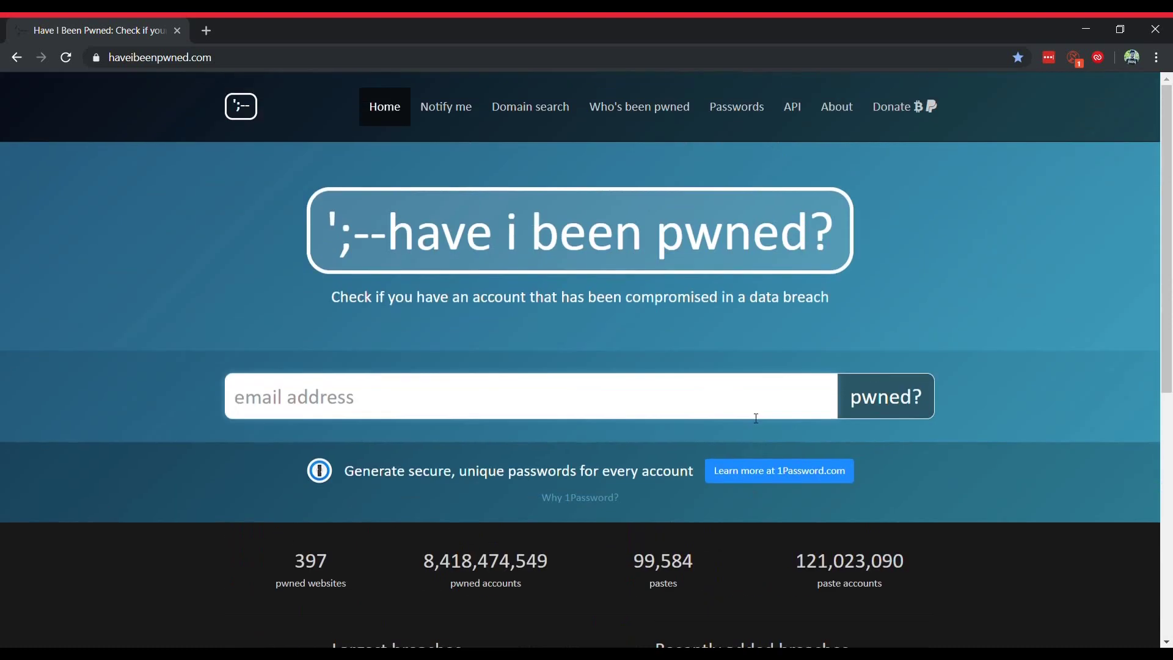
- Browse the Who's been pwned list of breached websites, then return to the home page
click(645, 108)
scroll(634, 220, down, 3)
scroll(635, 219, down, 3)
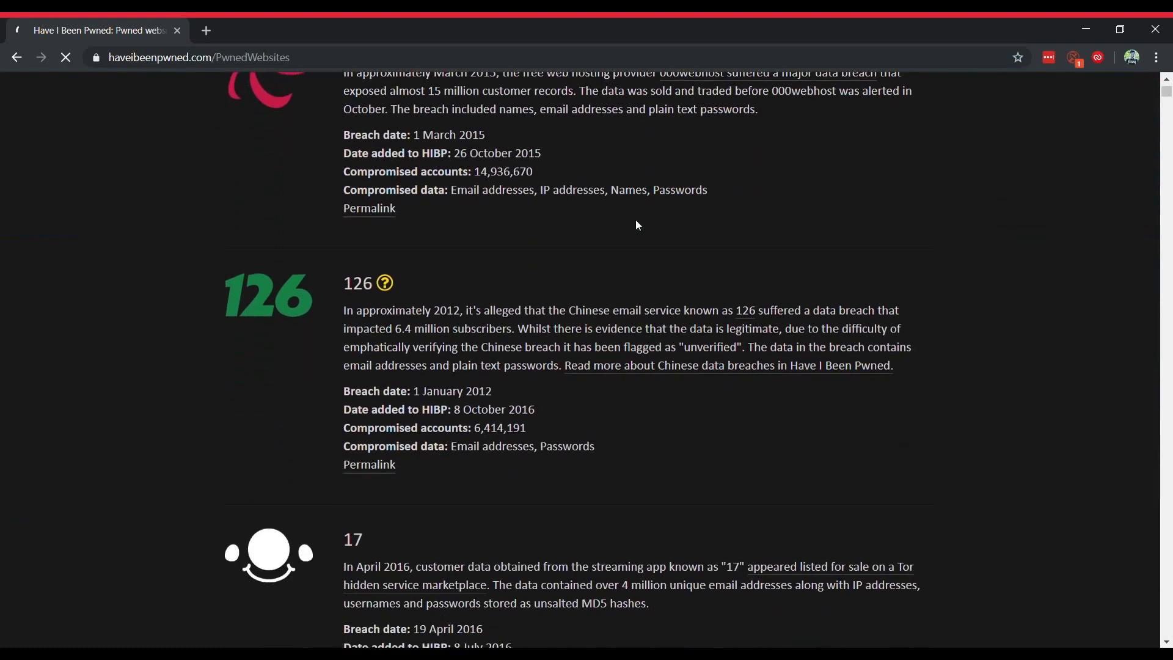
scroll(635, 219, down, 3)
scroll(636, 219, down, 3)
scroll(635, 219, down, 3)
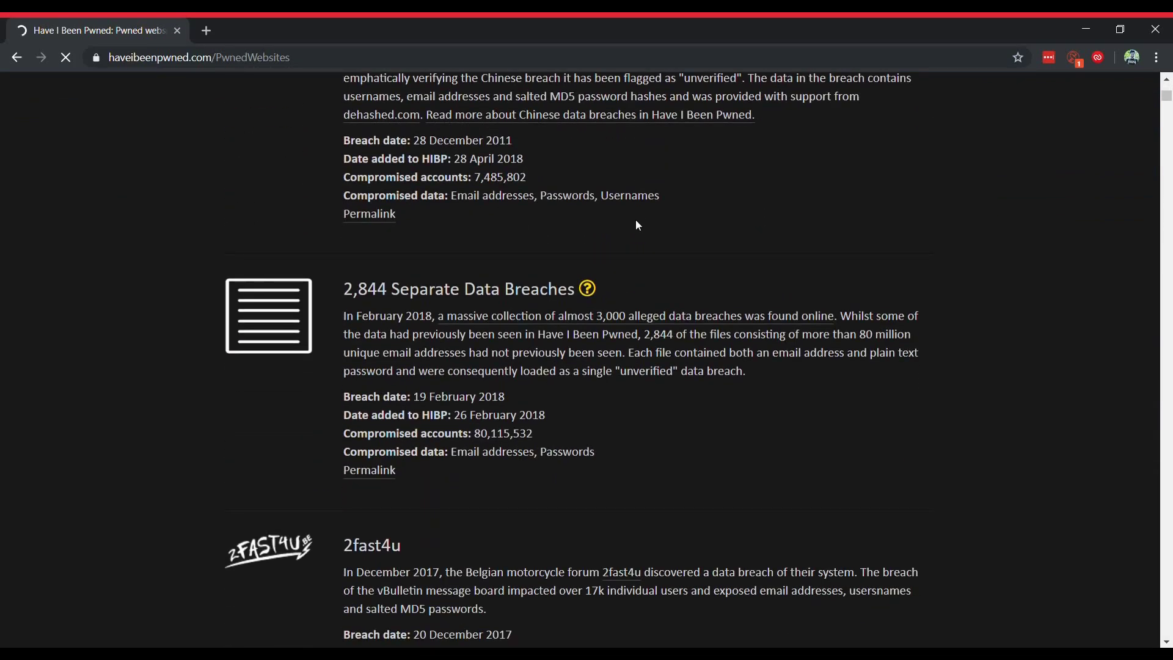
scroll(635, 219, up, 3)
scroll(635, 219, up, 5)
click(390, 103)
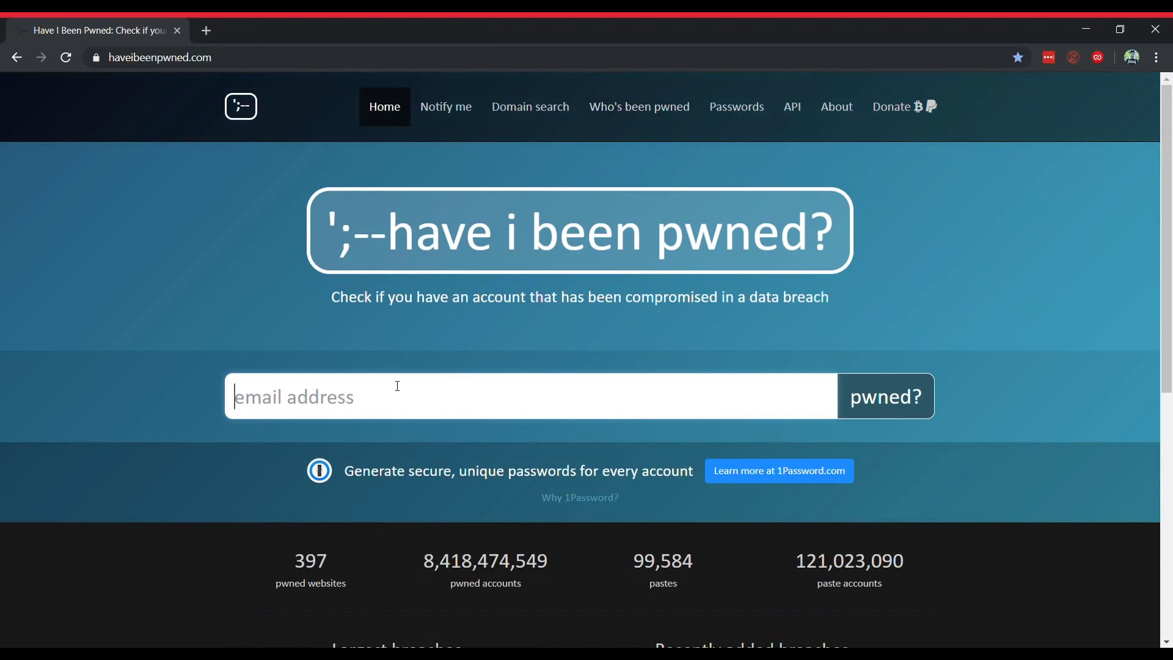
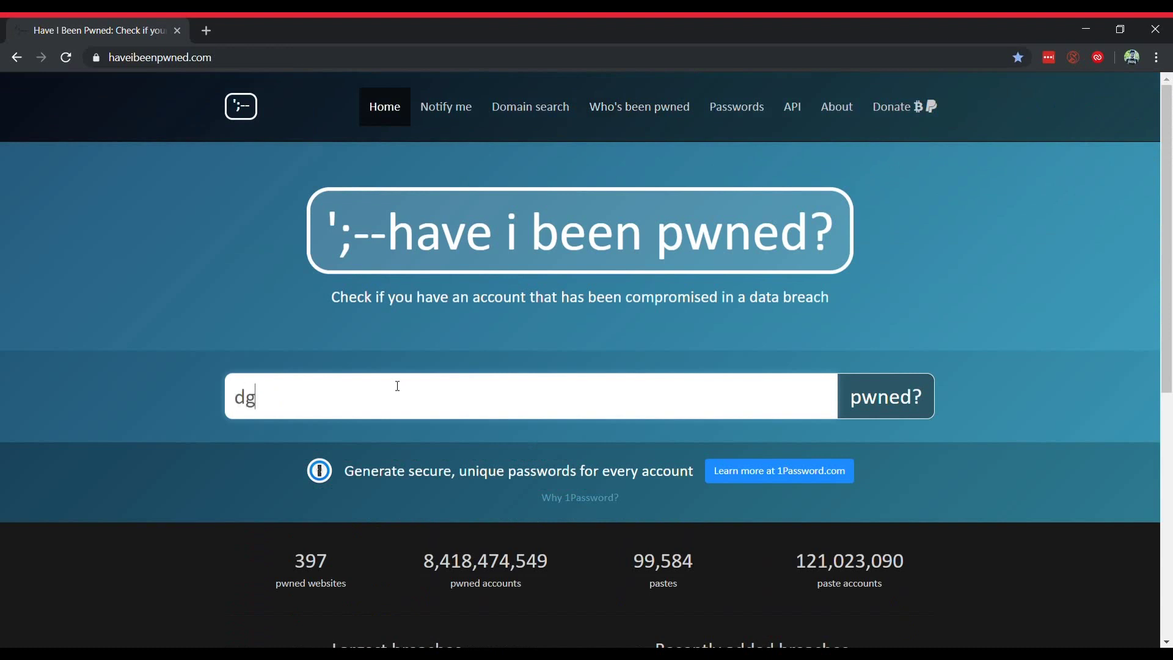
- Run the breach check on the Gmail address, which shows 5 breached sites and no pastes
key(Return)
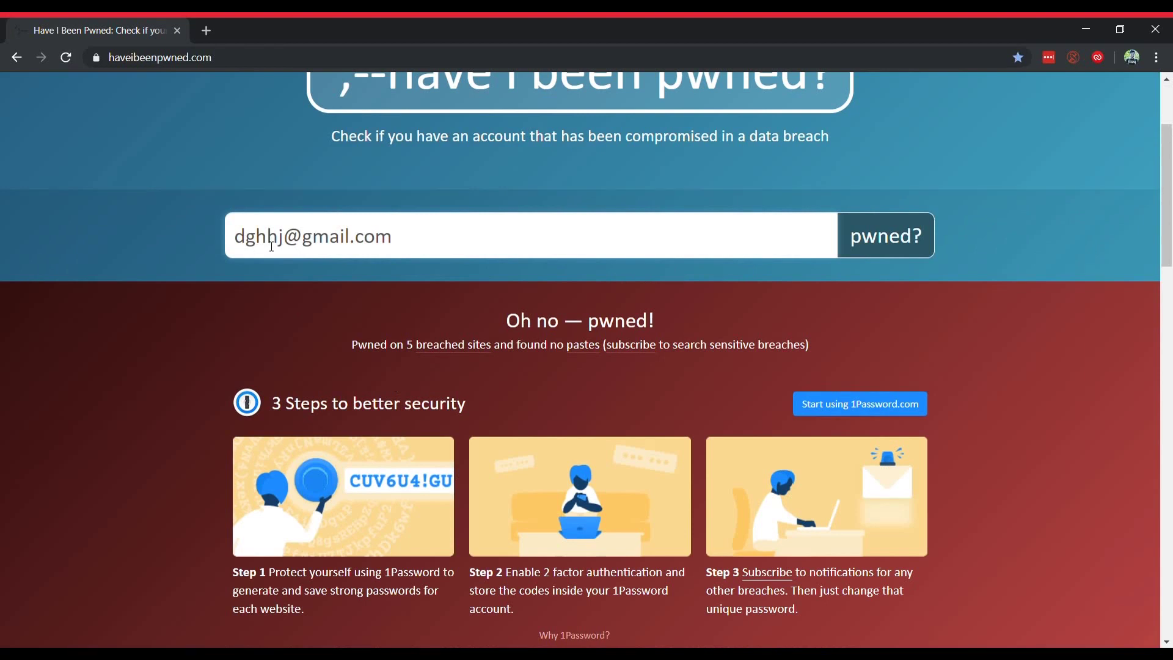
scroll(417, 314, down, 3)
scroll(525, 189, down, 2)
scroll(525, 190, down, 4)
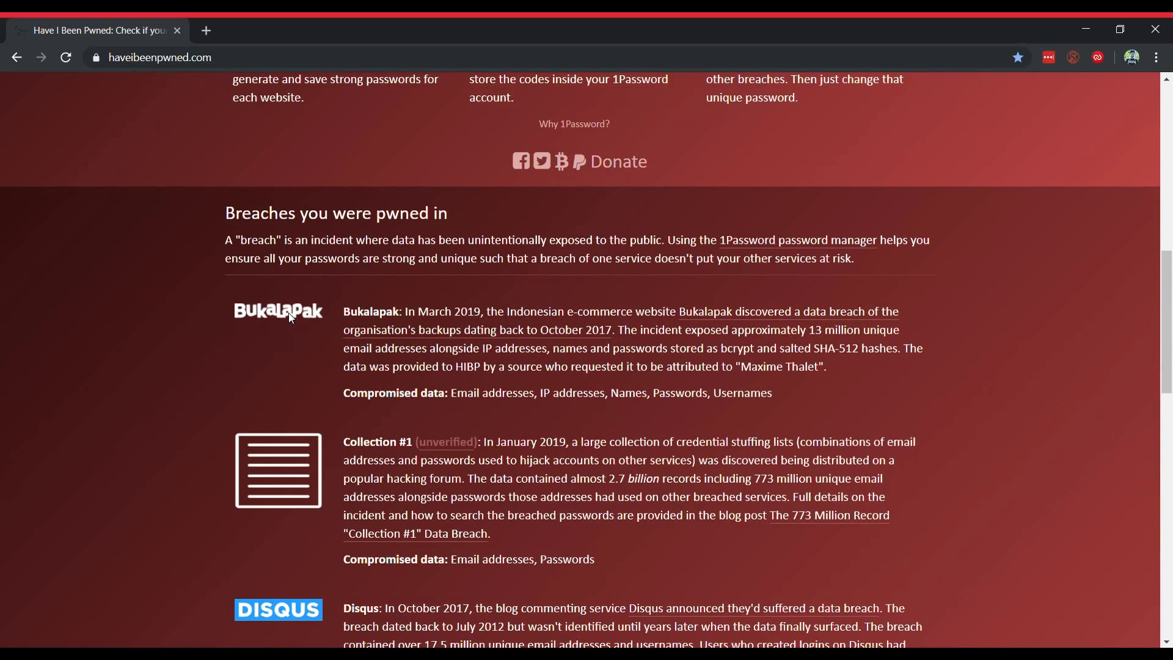
scroll(291, 318, down, 6)
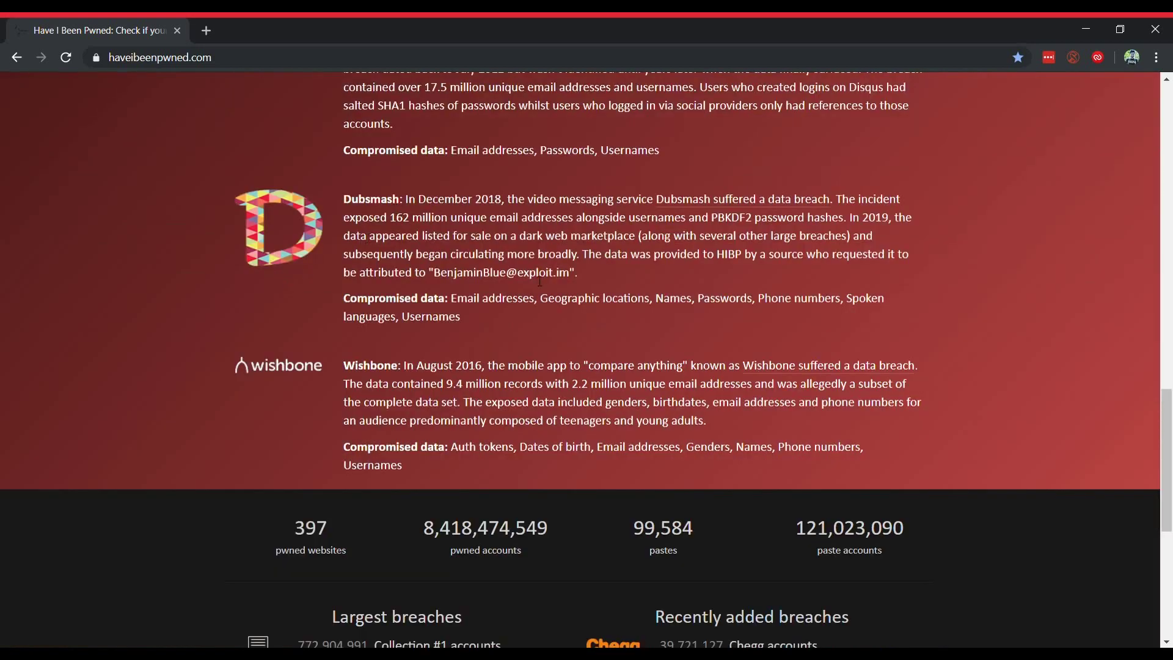
scroll(539, 285, down, 1)
scroll(540, 284, up, 3)
scroll(540, 285, up, 6)
scroll(534, 276, up, 4)
scroll(534, 275, down, 4)
scroll(533, 275, up, 5)
scroll(534, 275, down, 2)
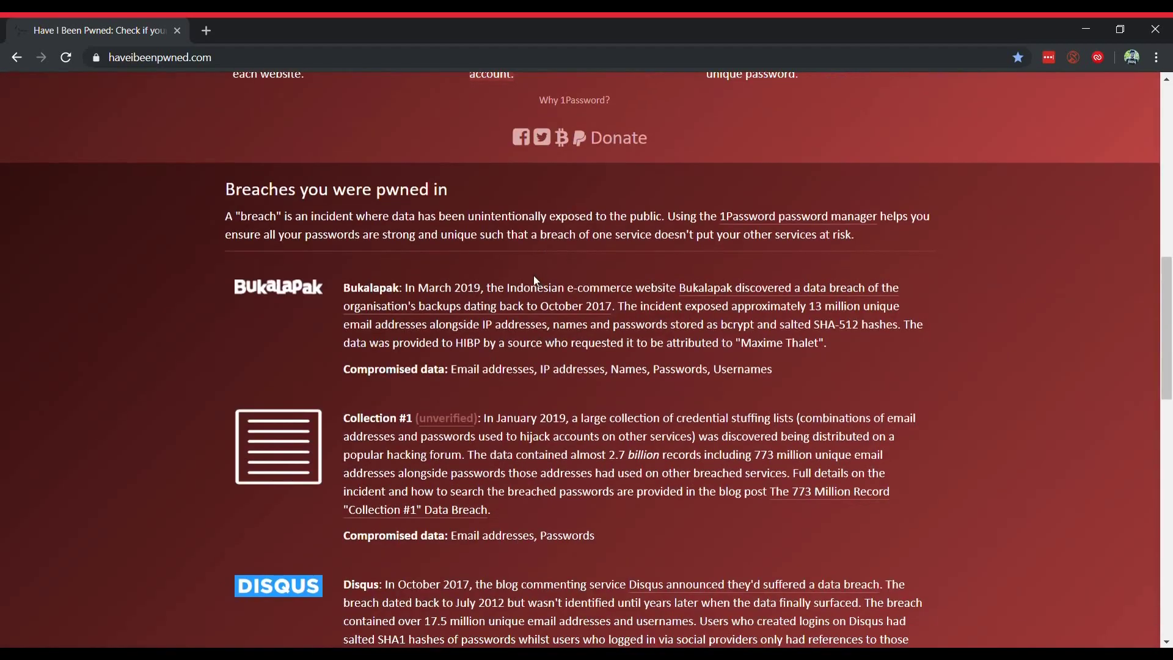
scroll(533, 276, up, 5)
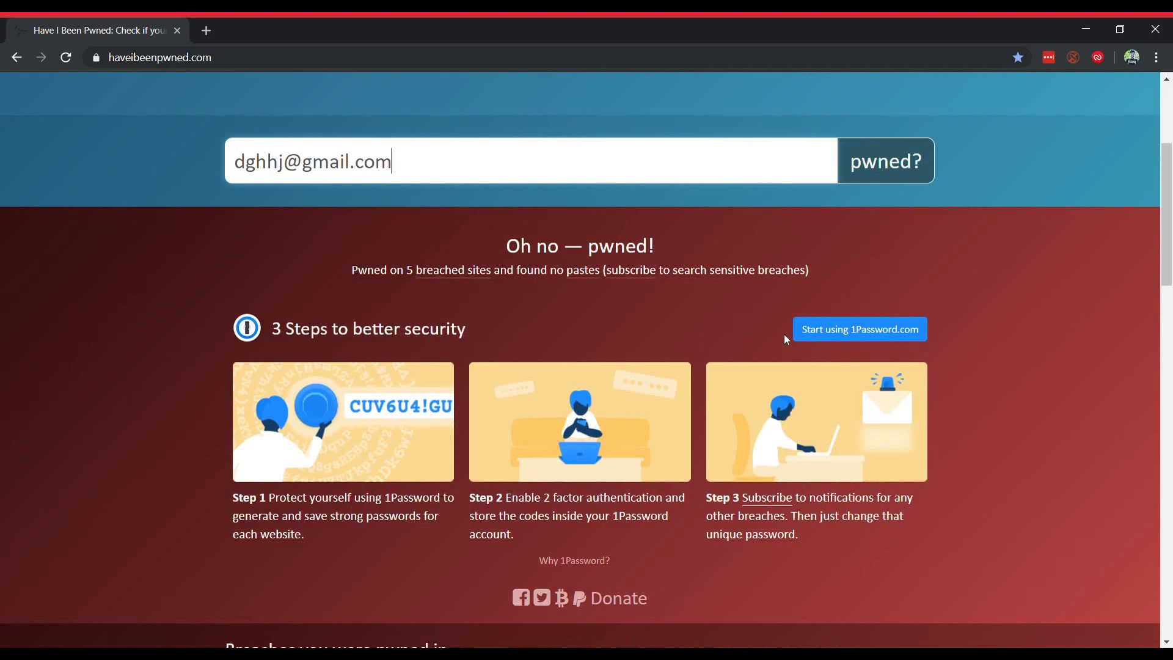
scroll(784, 334, up, 3)
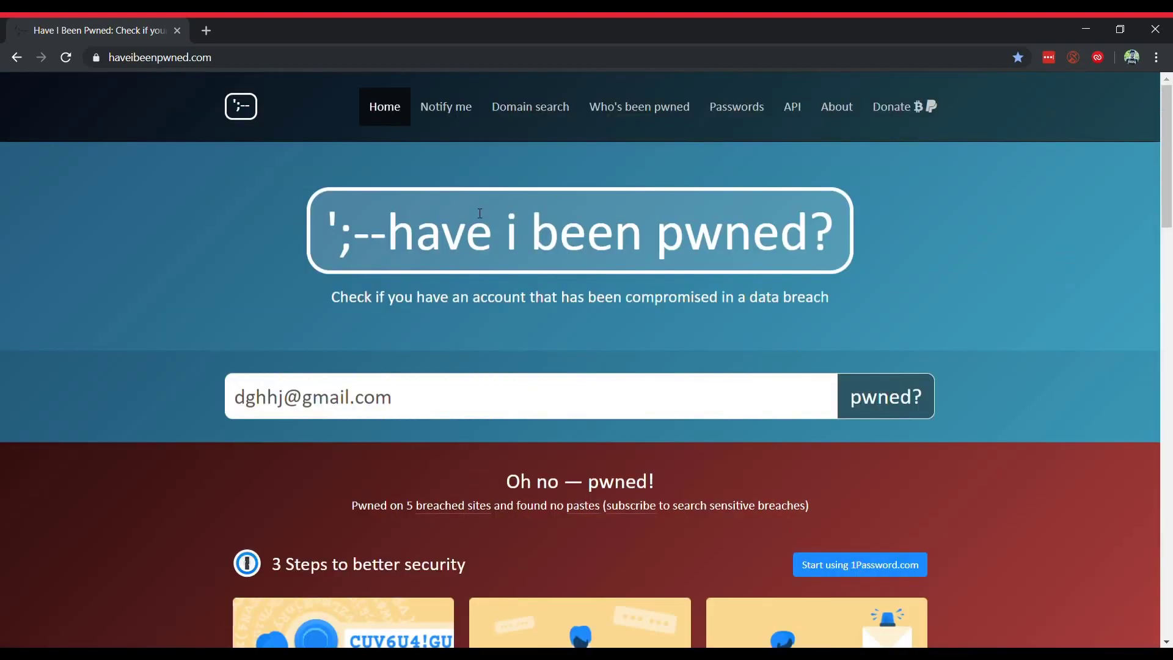
click(443, 110)
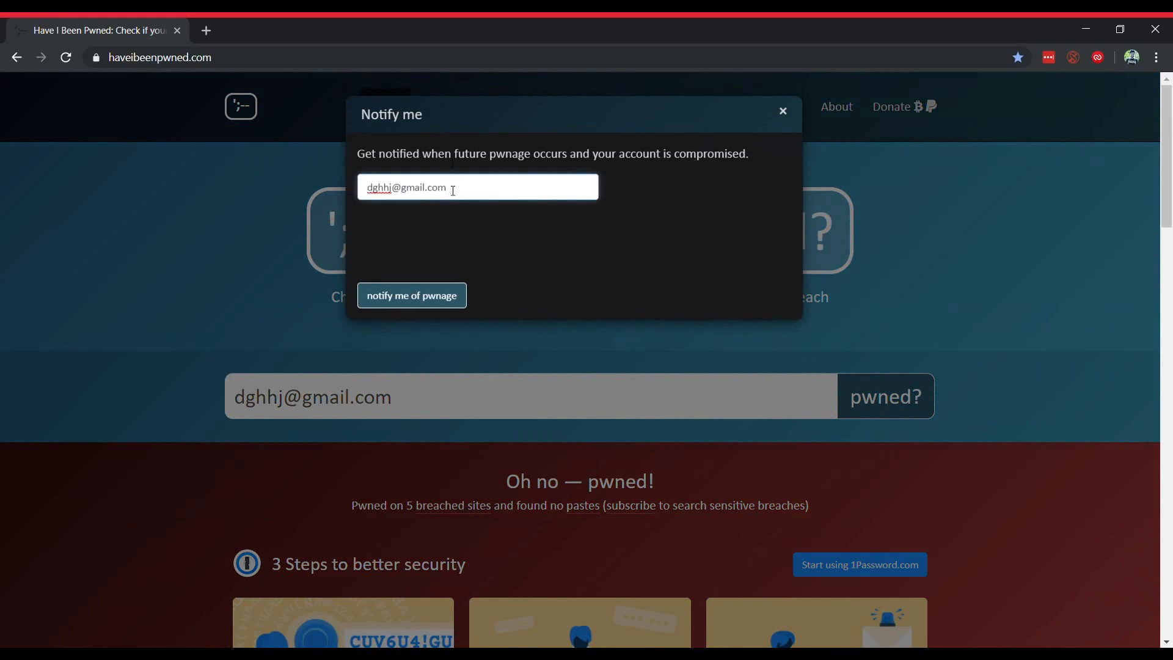
click(412, 296)
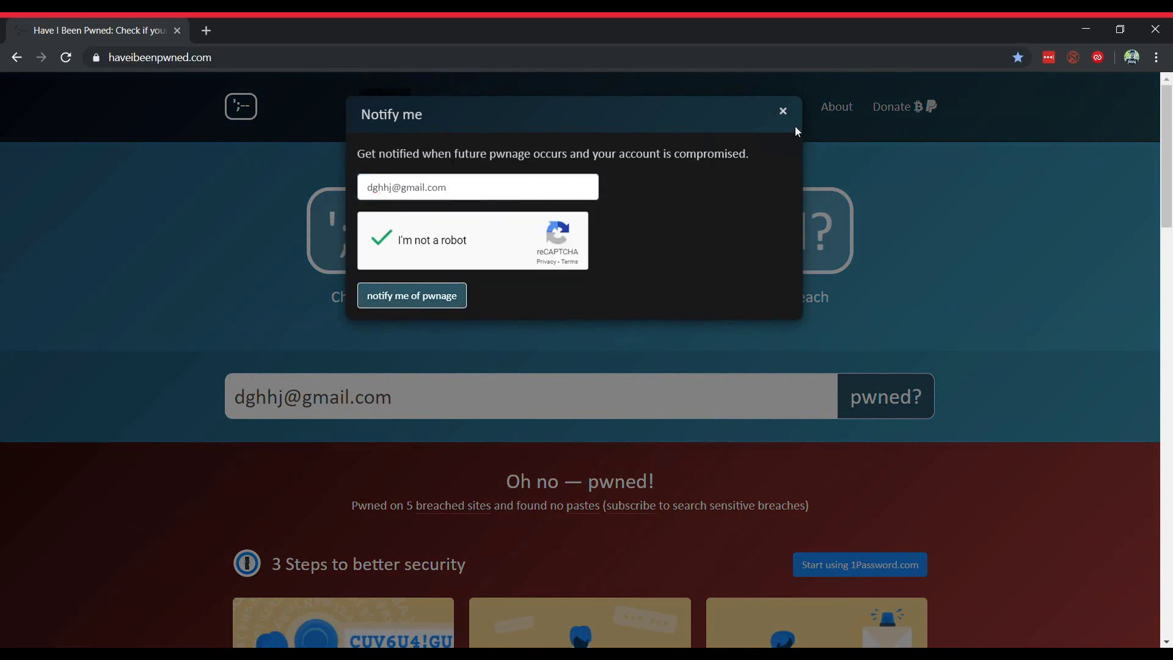
click(783, 112)
mouse_move(792, 106)
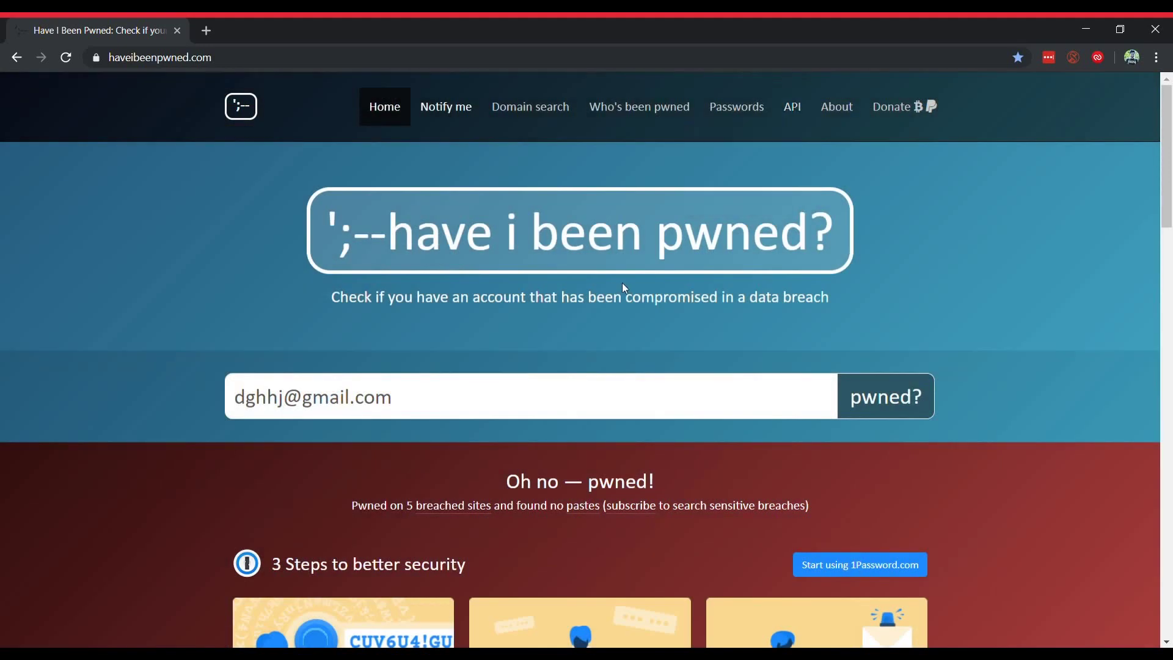
scroll(622, 283, down, 2)
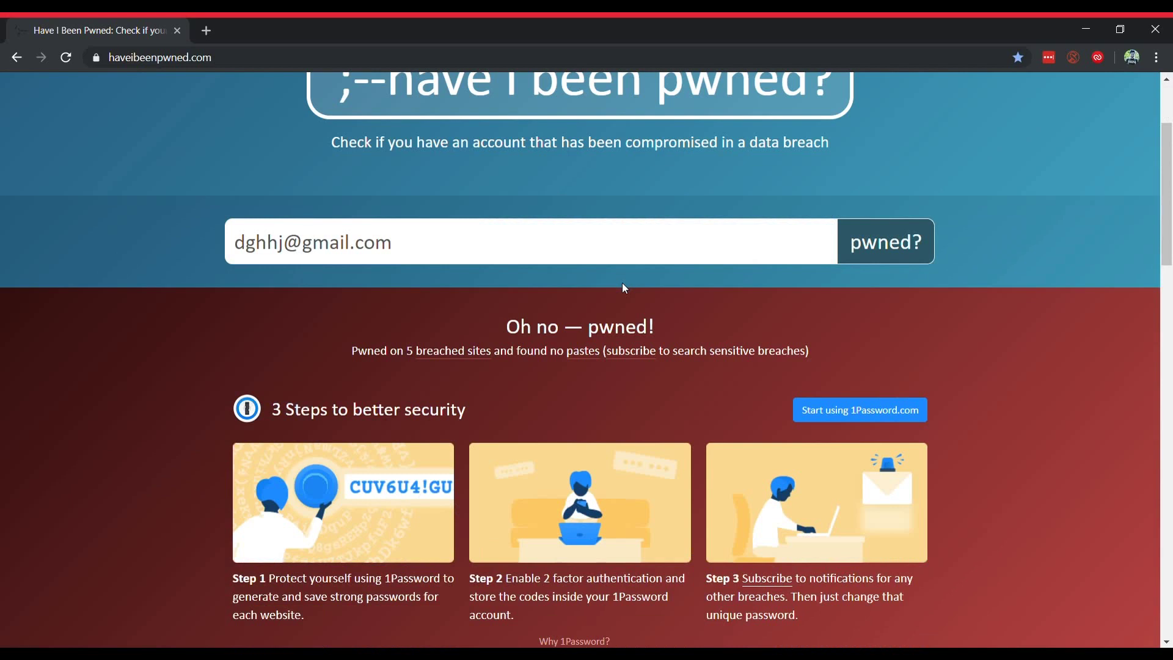
scroll(622, 289, up, 4)
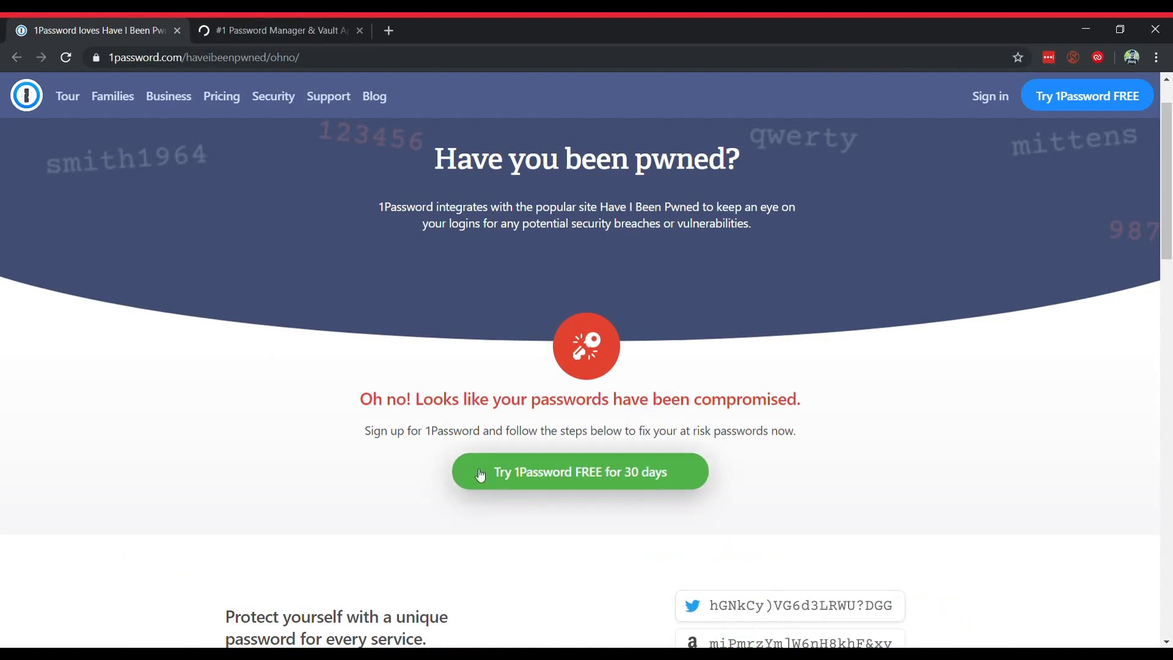
scroll(475, 473, down, 2)
scroll(475, 473, down, 2)
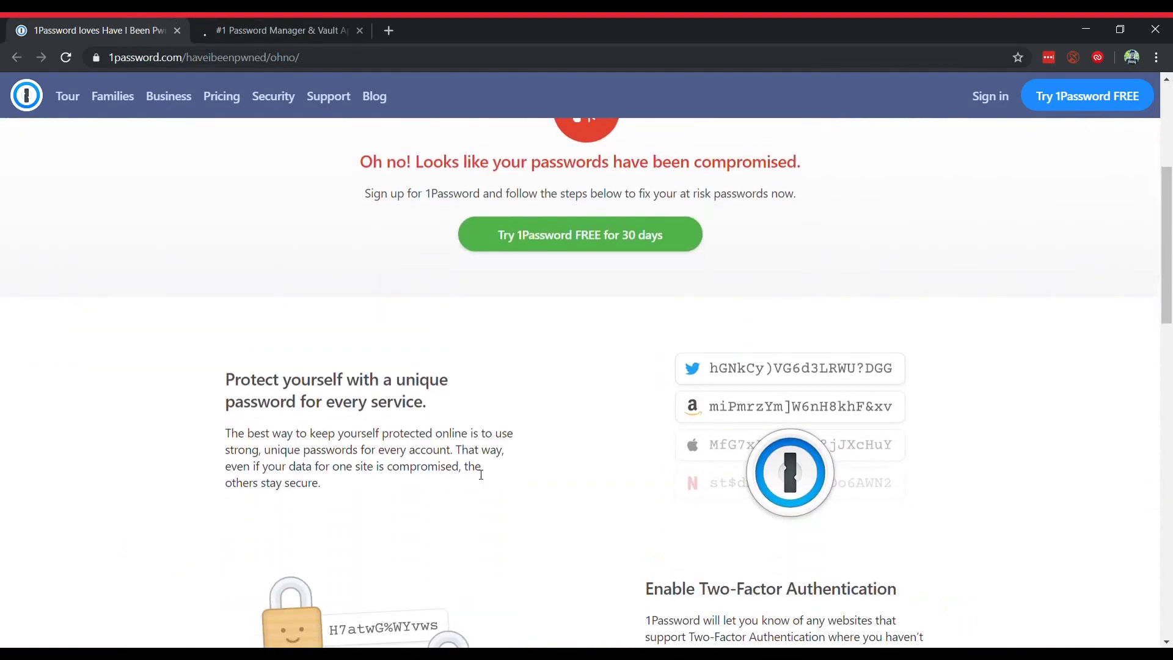
scroll(476, 473, down, 3)
scroll(476, 473, down, 1)
scroll(476, 473, up, 3)
scroll(475, 473, up, 3)
scroll(476, 473, up, 3)
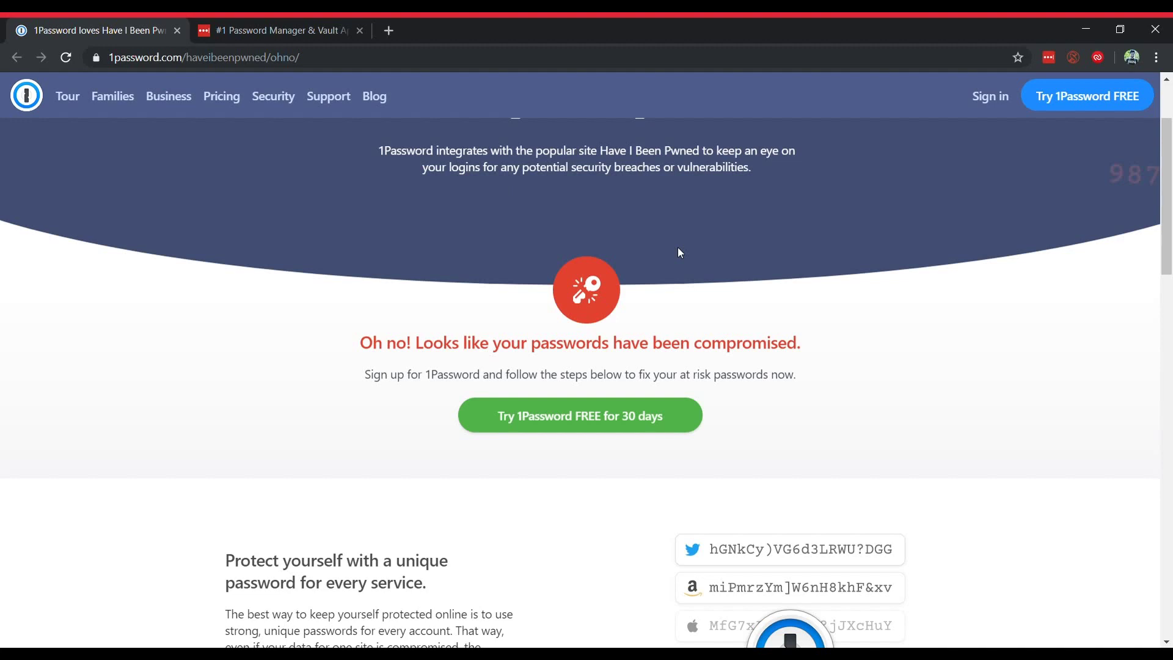
- Close 1Password, open LastPass's free sign-up page, and fit its devices image to the window
key(ctrl+w)
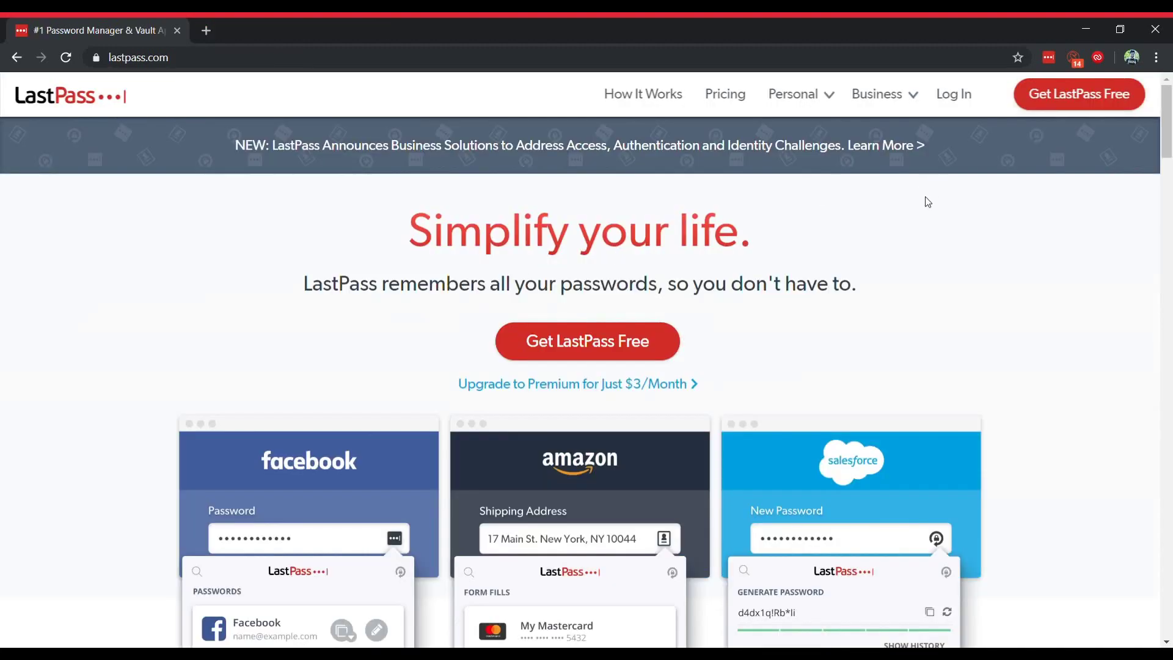
scroll(924, 209, down, 1)
scroll(924, 210, down, 1)
scroll(925, 210, up, 2)
click(1084, 101)
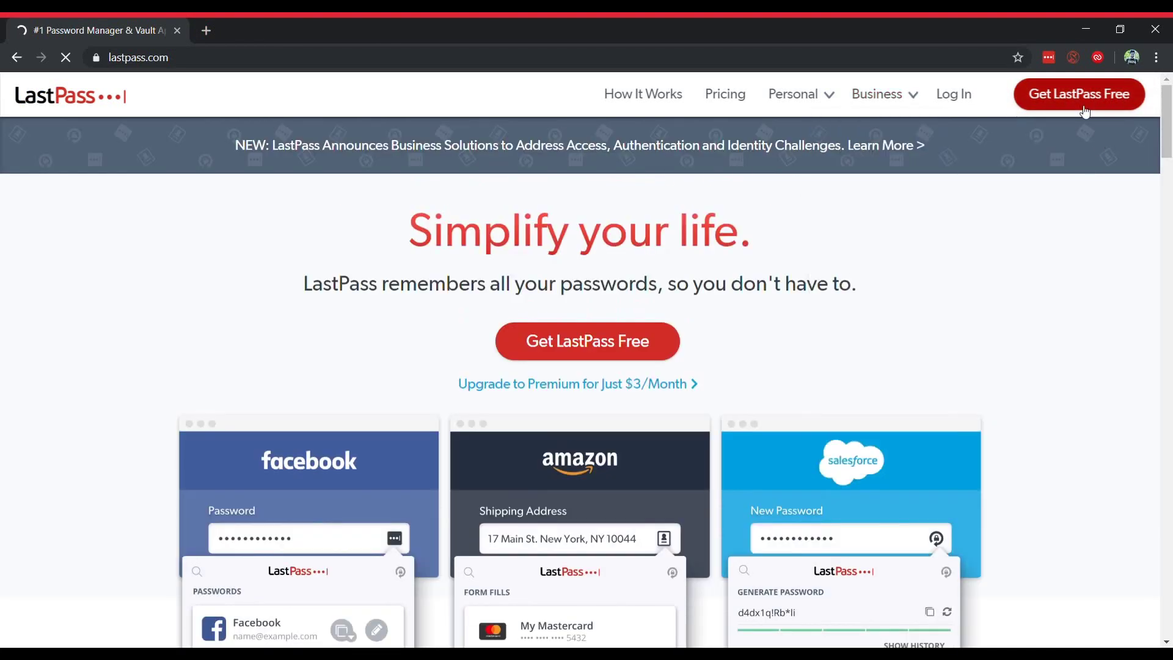
scroll(773, 320, down, 1)
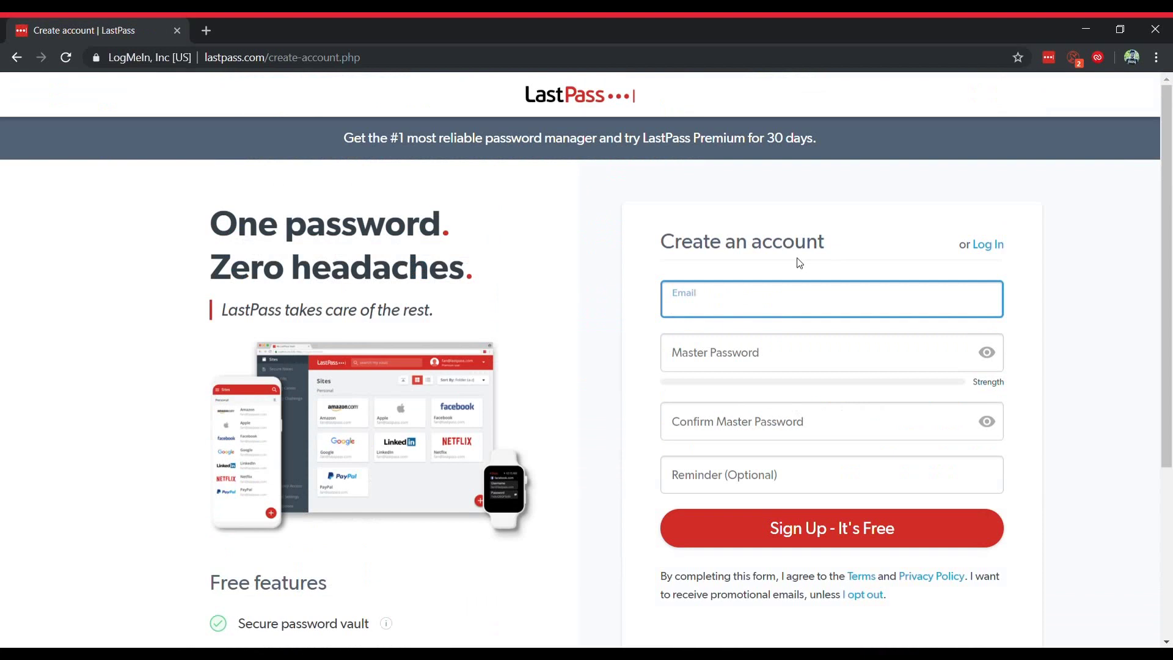
key(ctrl+Tab)
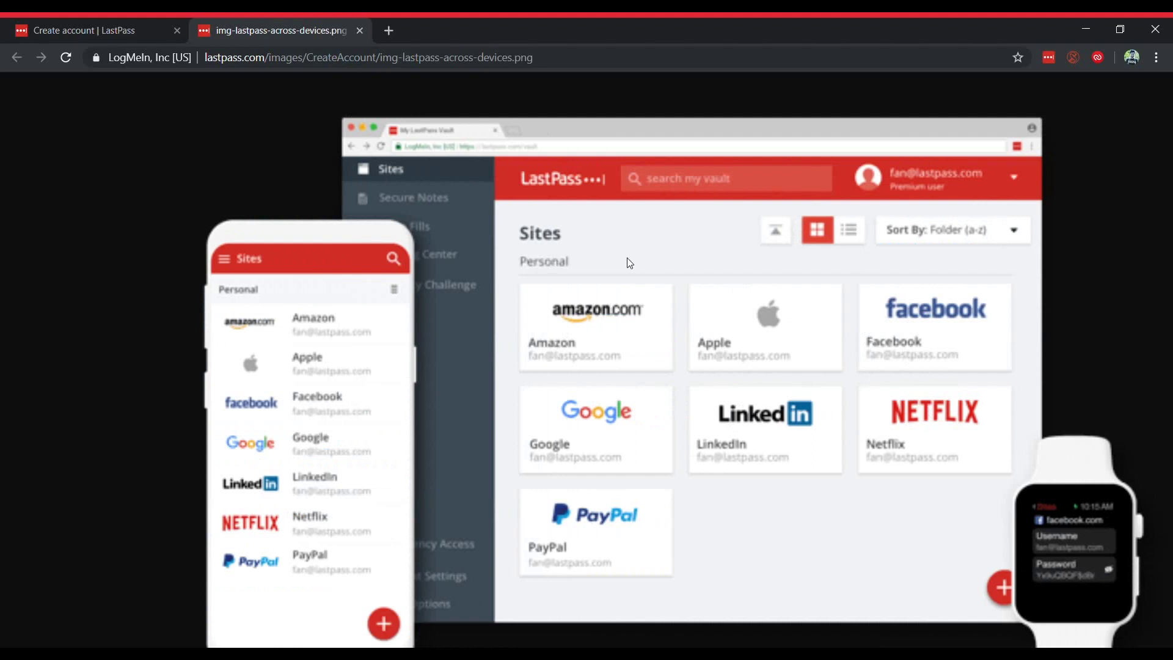
scroll(628, 157, down, 1)
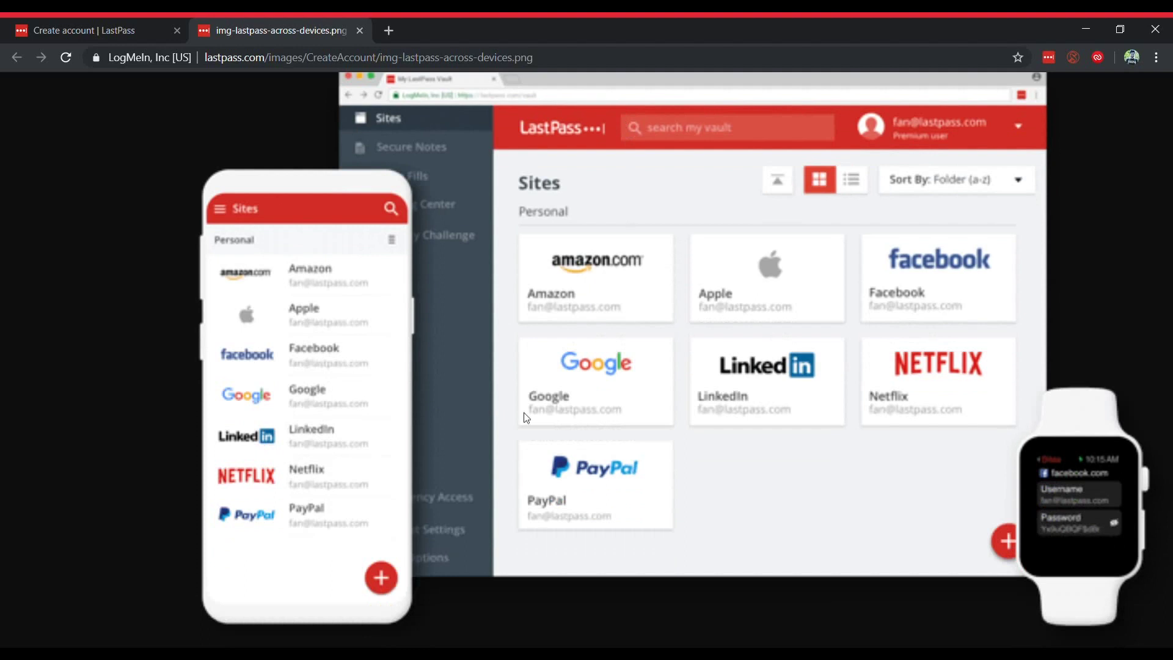
click(580, 281)
click(581, 287)
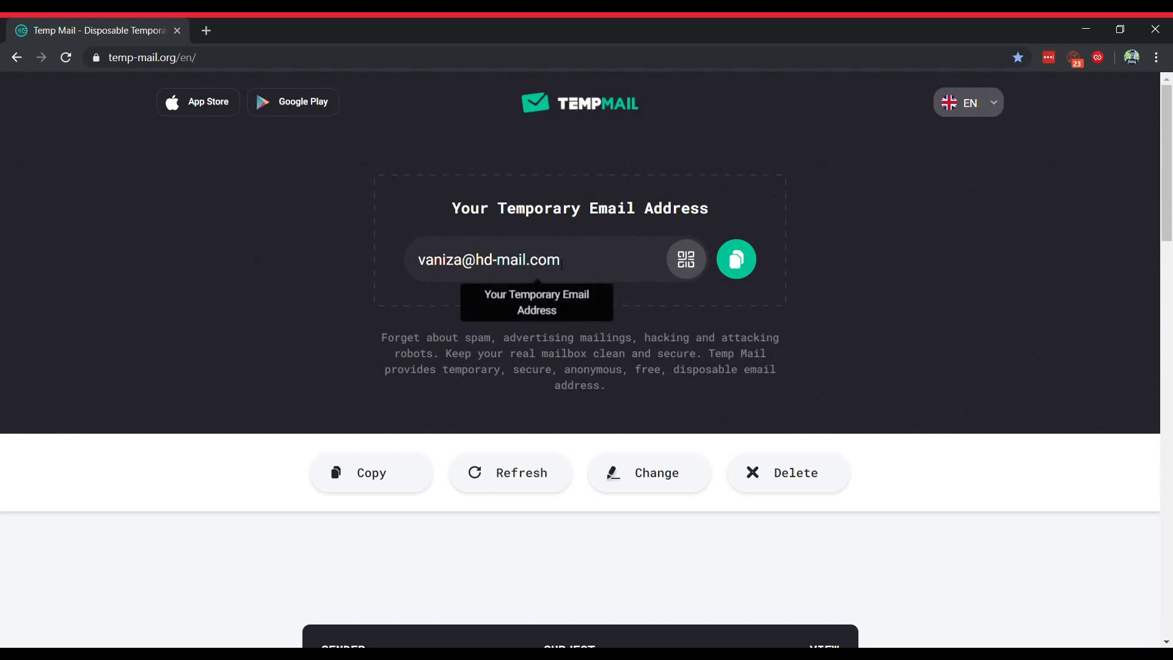
scroll(556, 276, down, 1)
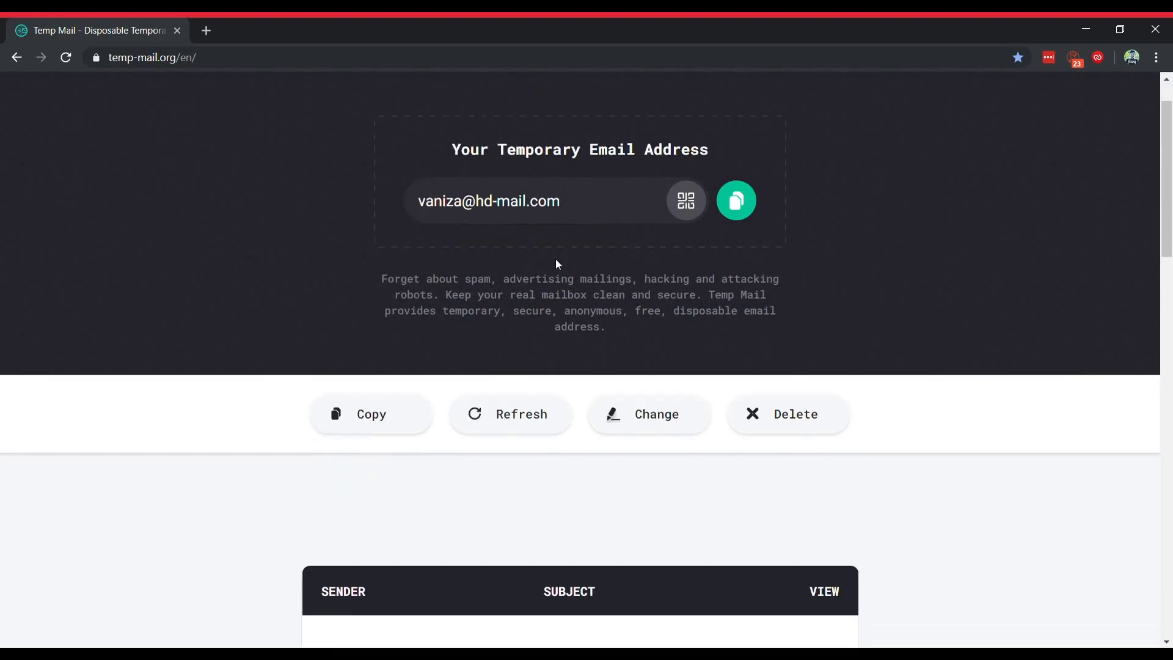
- Copy the temp-mail.org disposable address to the clipboard
click(740, 209)
scroll(573, 499, down, 2)
scroll(504, 499, down, 1)
scroll(560, 585, down, 1)
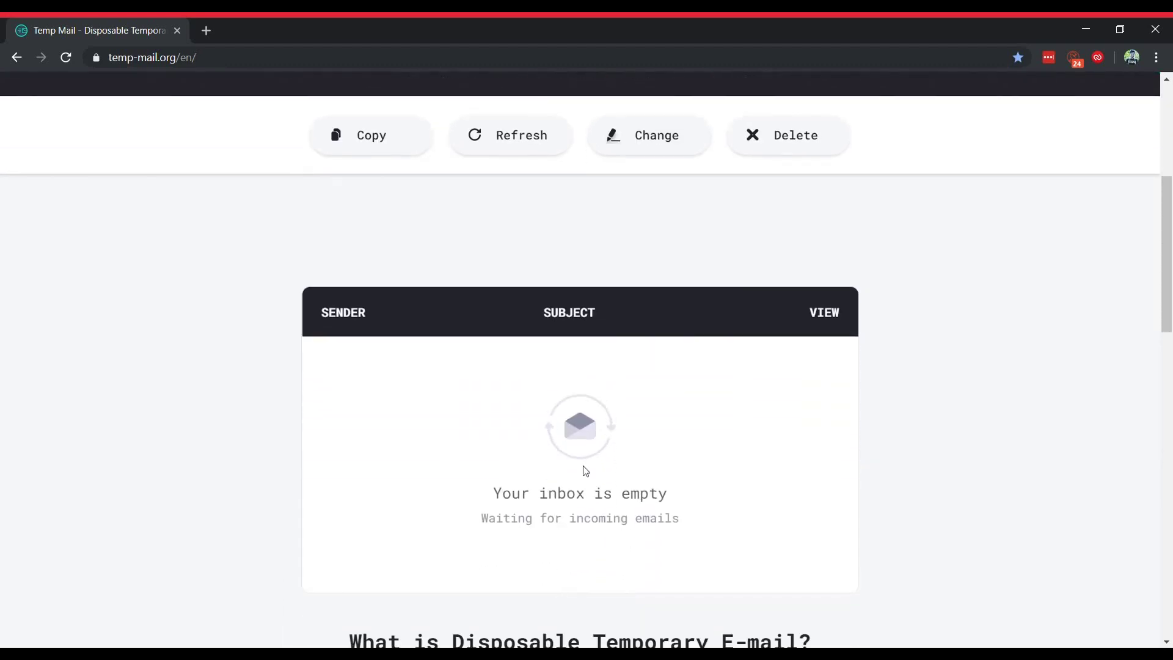
scroll(605, 454, down, 1)
scroll(606, 454, up, 3)
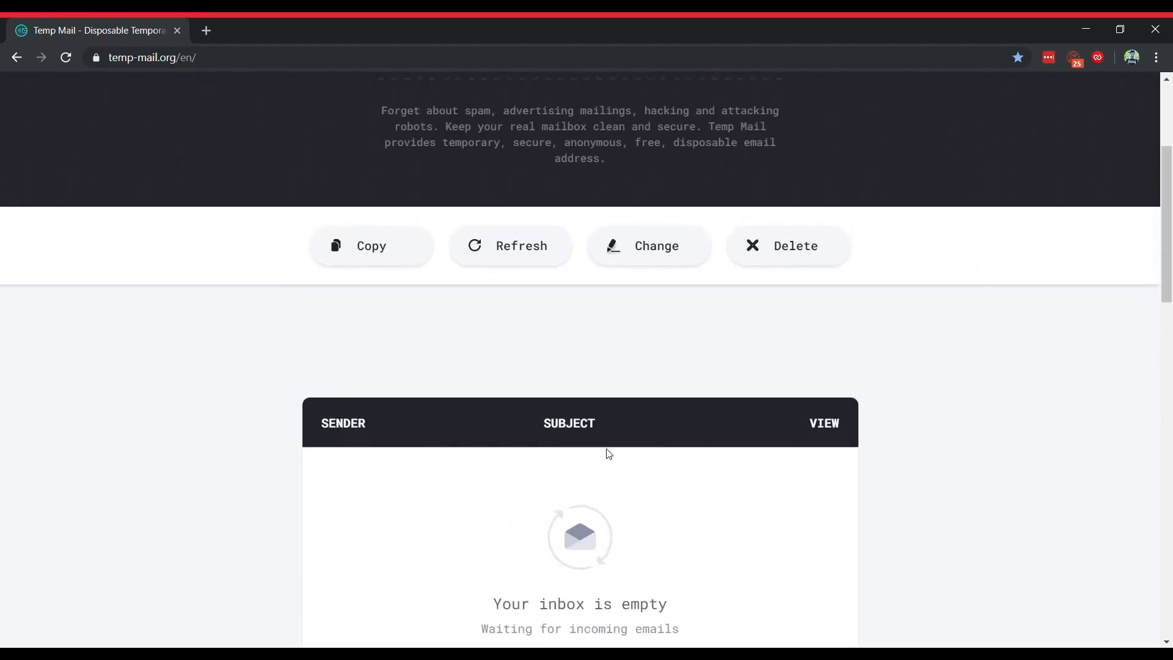
scroll(606, 454, up, 3)
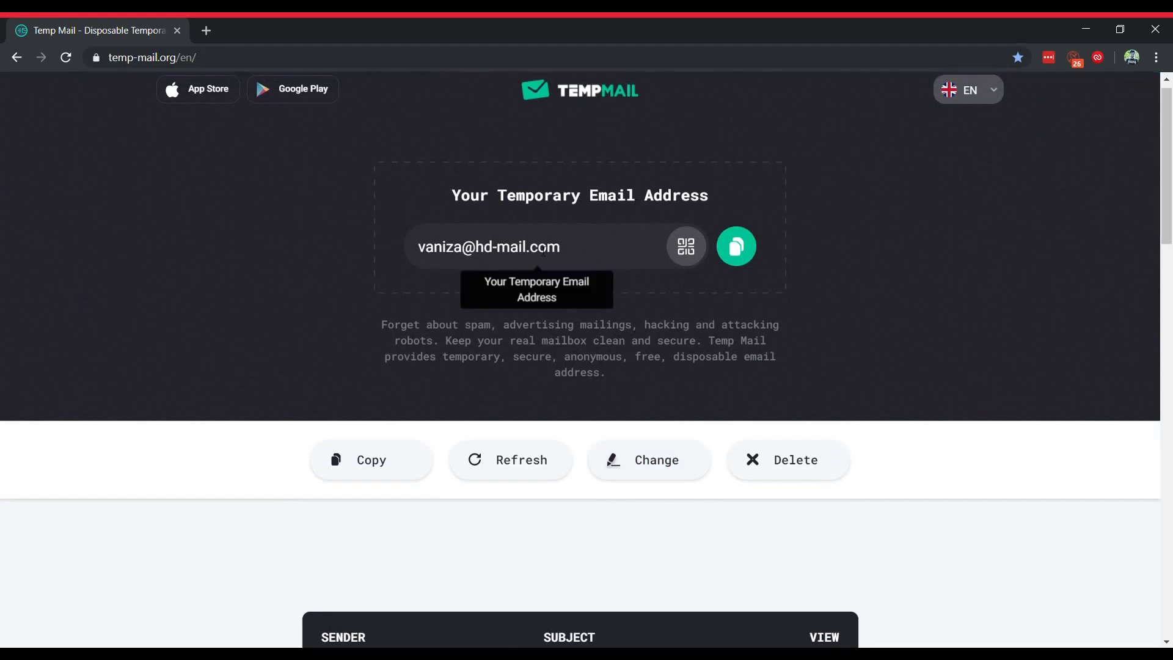
scroll(537, 248, down, 1)
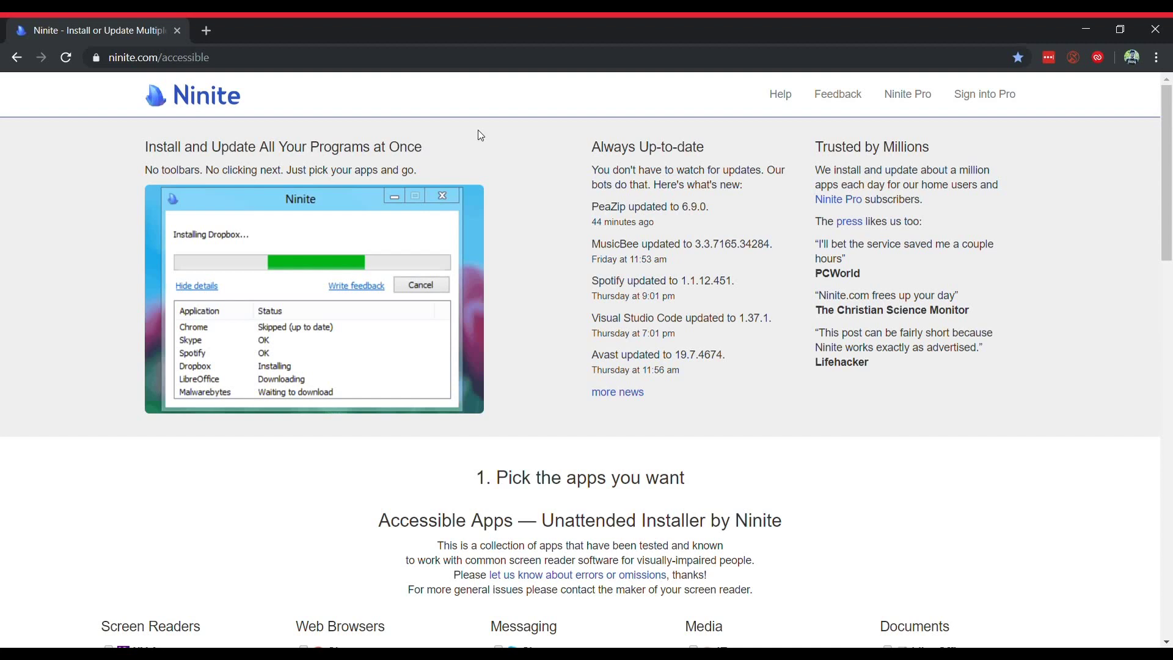
scroll(478, 129, down, 2)
scroll(477, 129, down, 5)
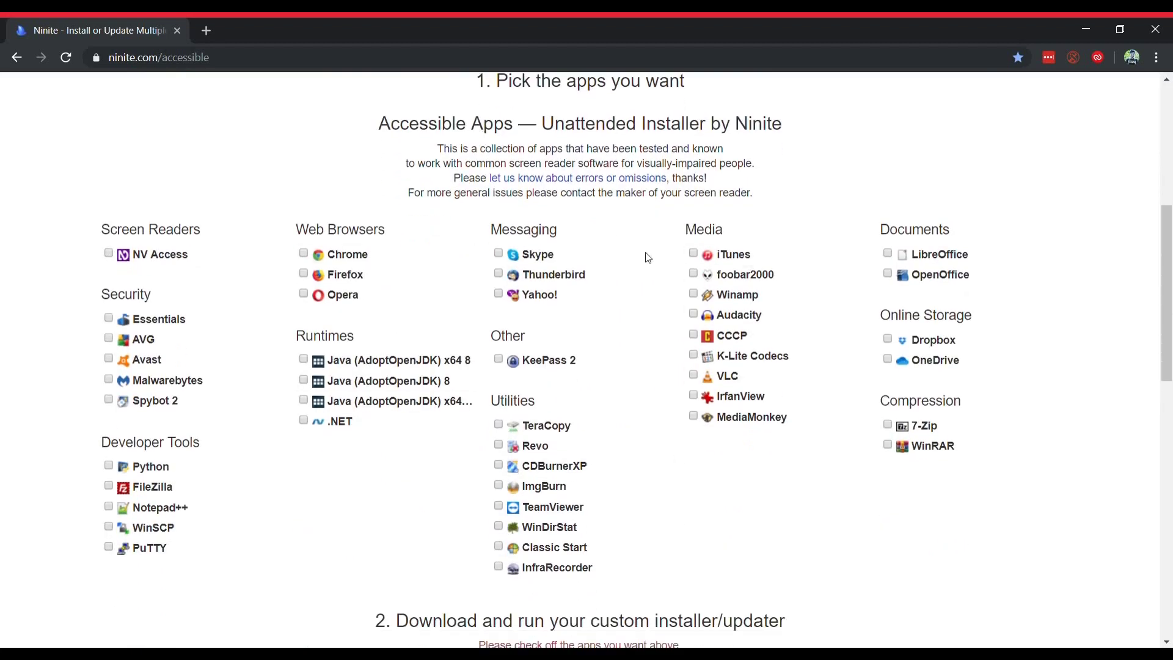
scroll(637, 349, down, 3)
scroll(637, 349, up, 2)
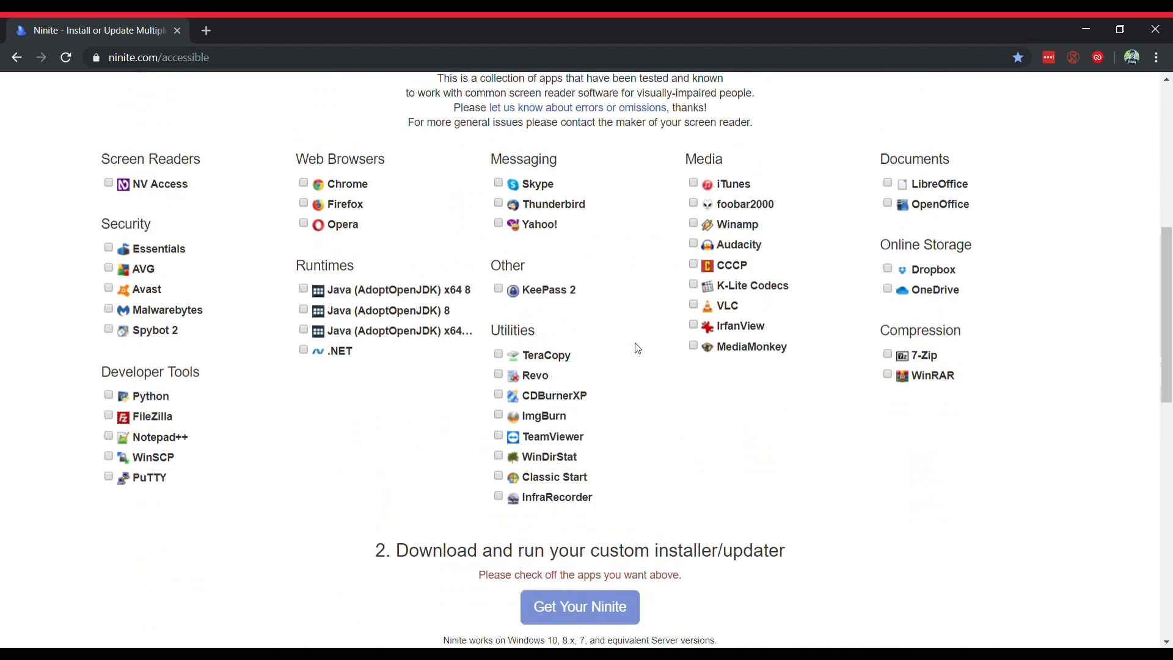
- Reload the Ninite accessible page and tick Essentials, Python and Java (AdoptOpenJDK) 8
key(F5)
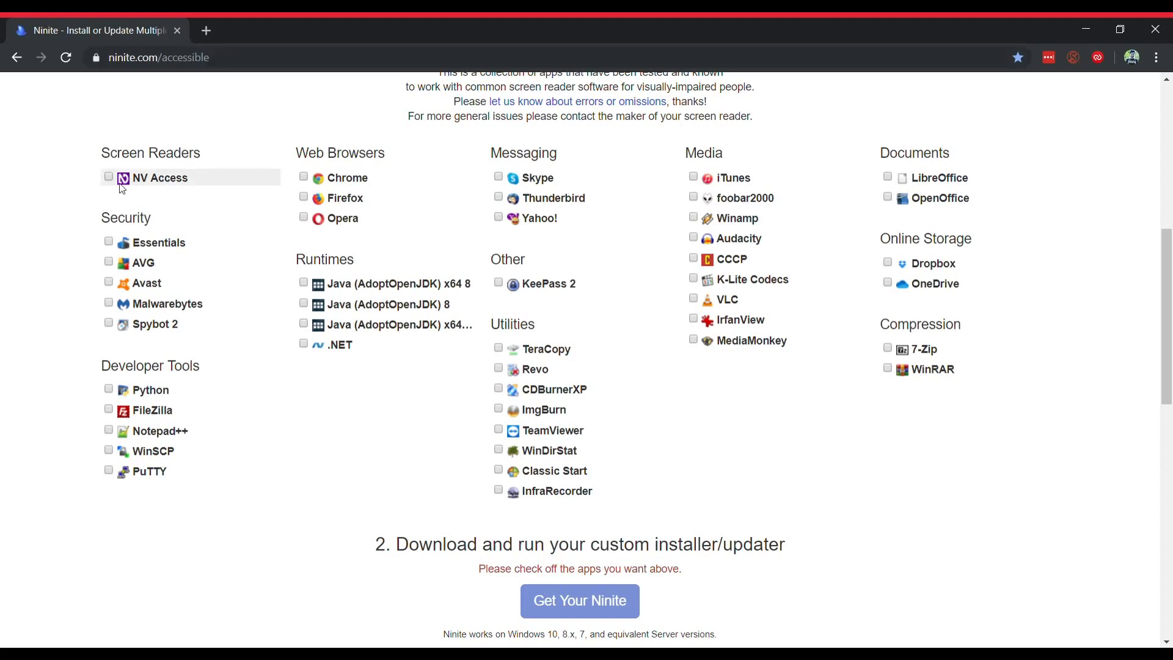
scroll(406, 213, up, 4)
scroll(406, 212, down, 4)
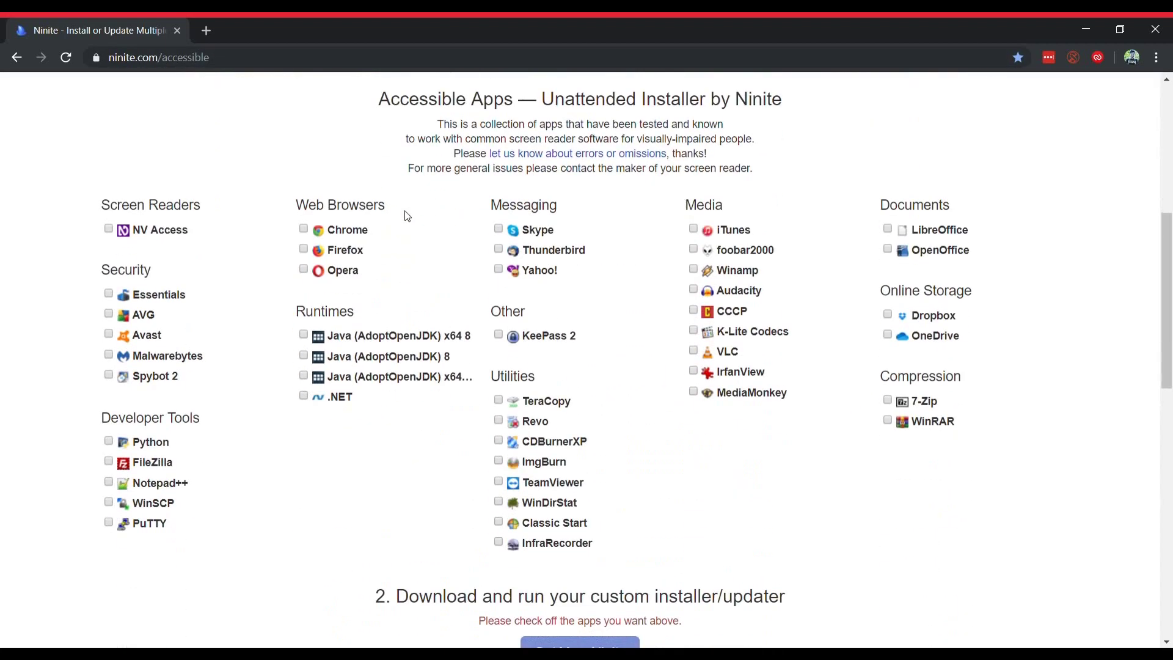
click(109, 294)
click(166, 447)
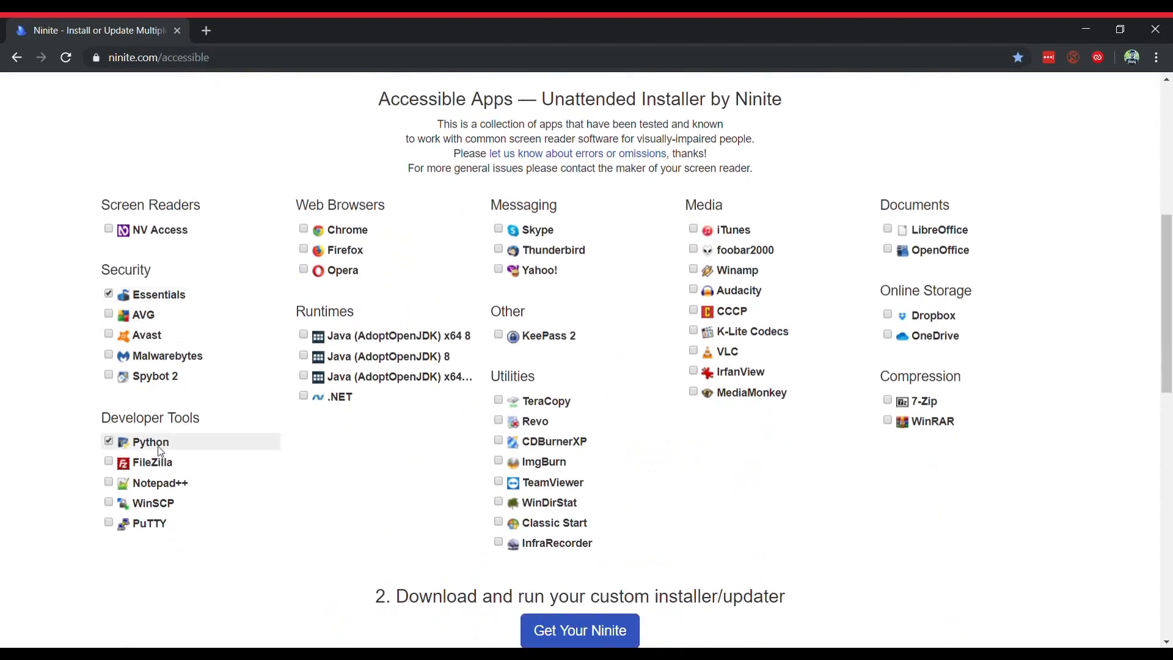
click(304, 355)
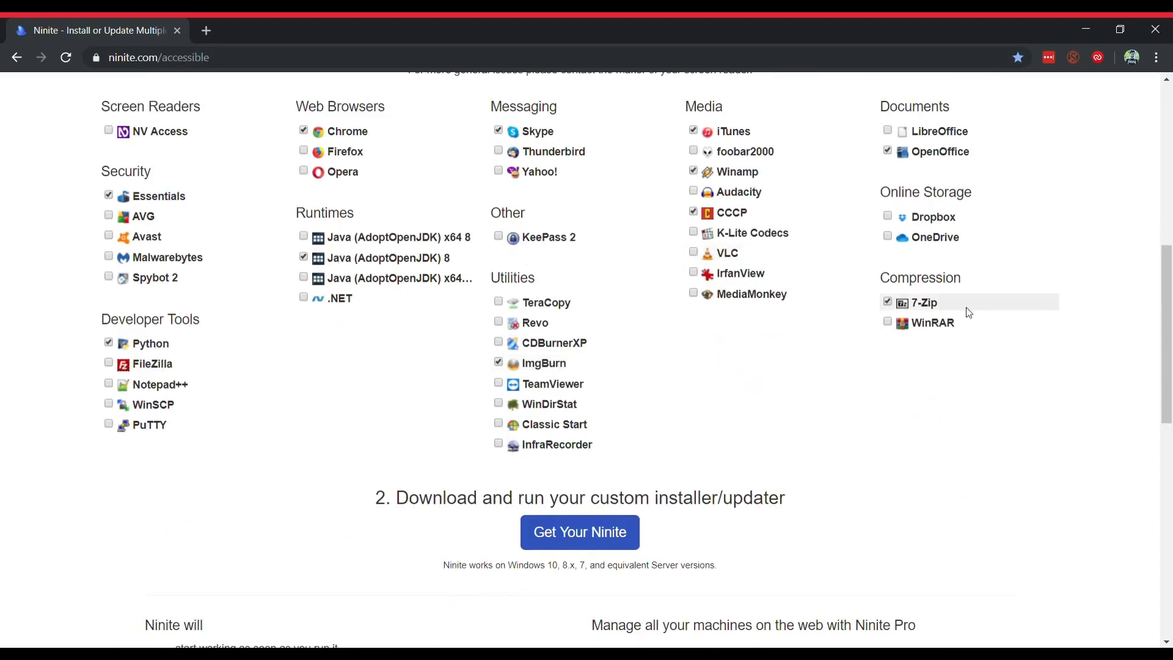
scroll(967, 313, down, 1)
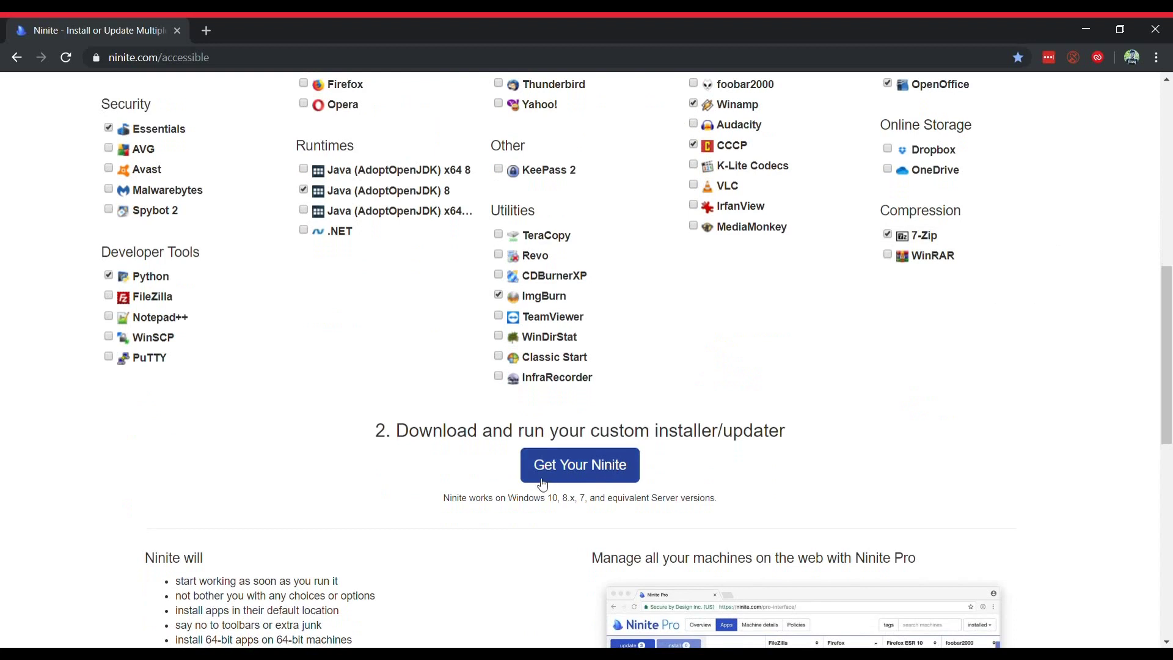
scroll(577, 480, down, 1)
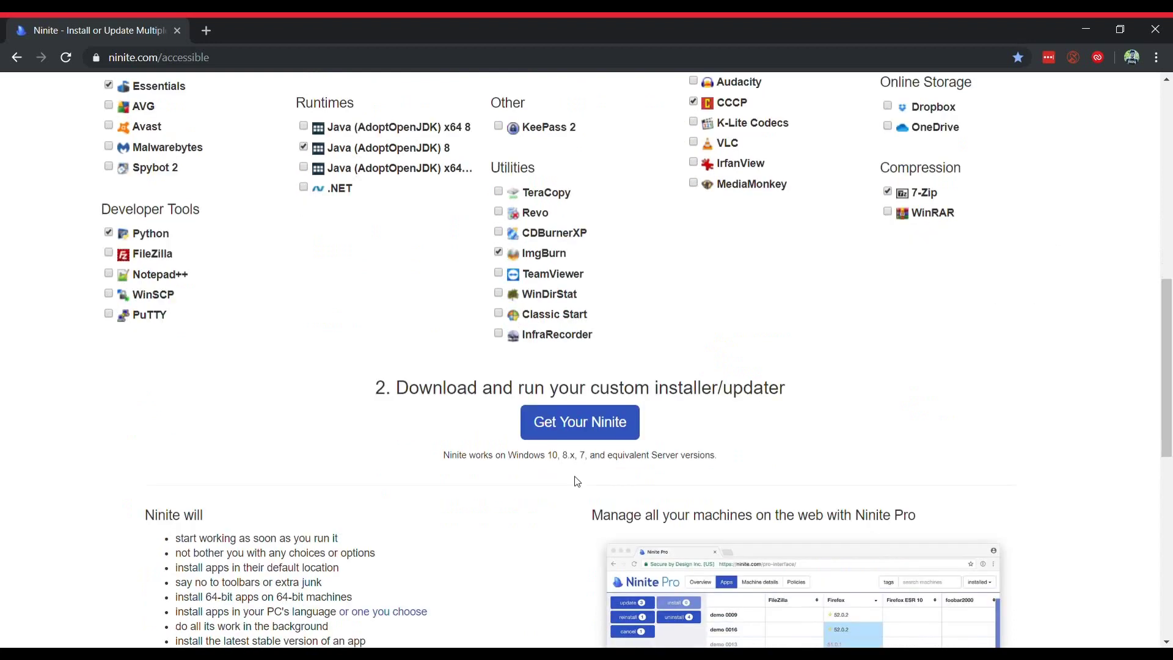
scroll(577, 480, down, 2)
scroll(577, 480, down, 2)
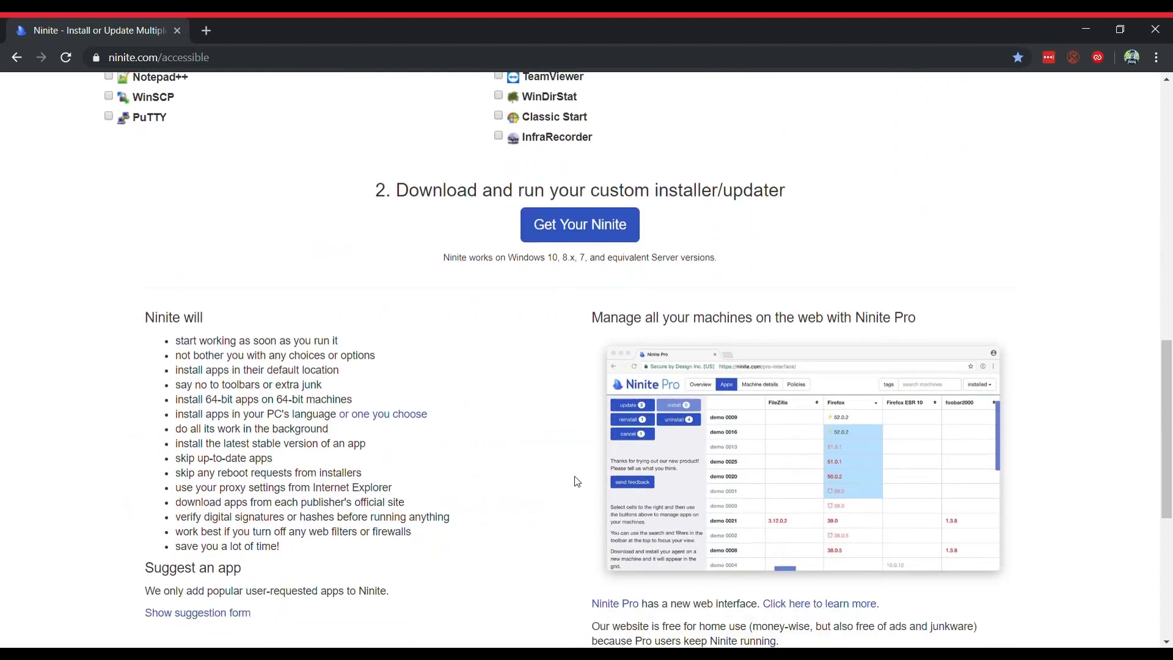
scroll(577, 480, up, 2)
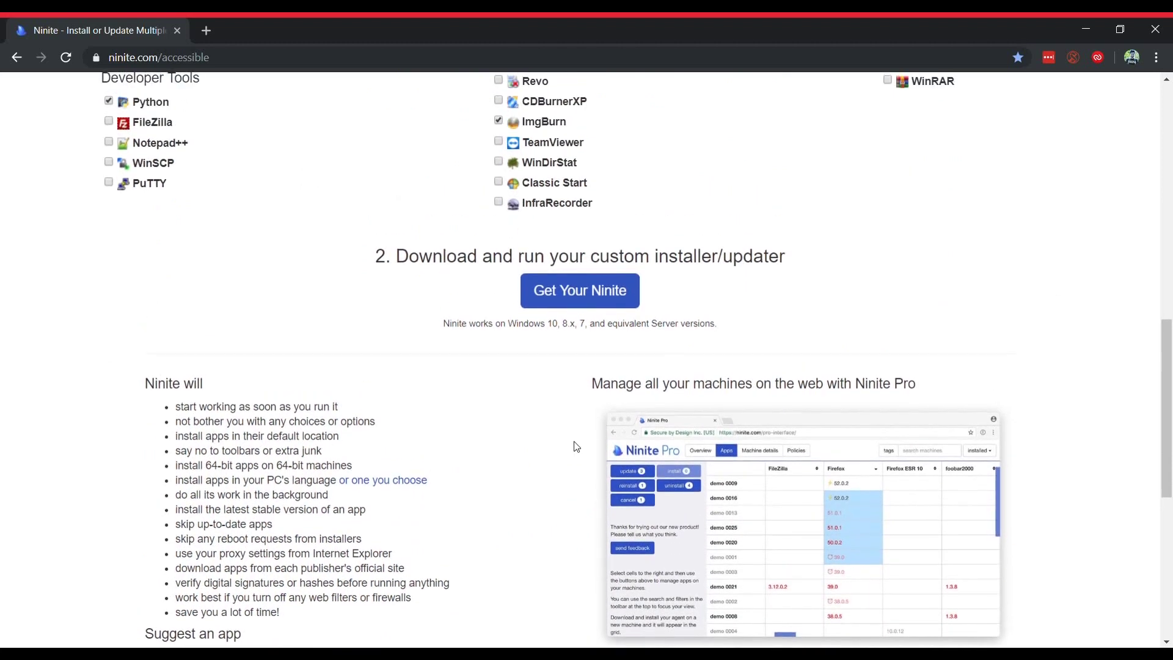
scroll(576, 480, up, 8)
scroll(574, 441, up, 4)
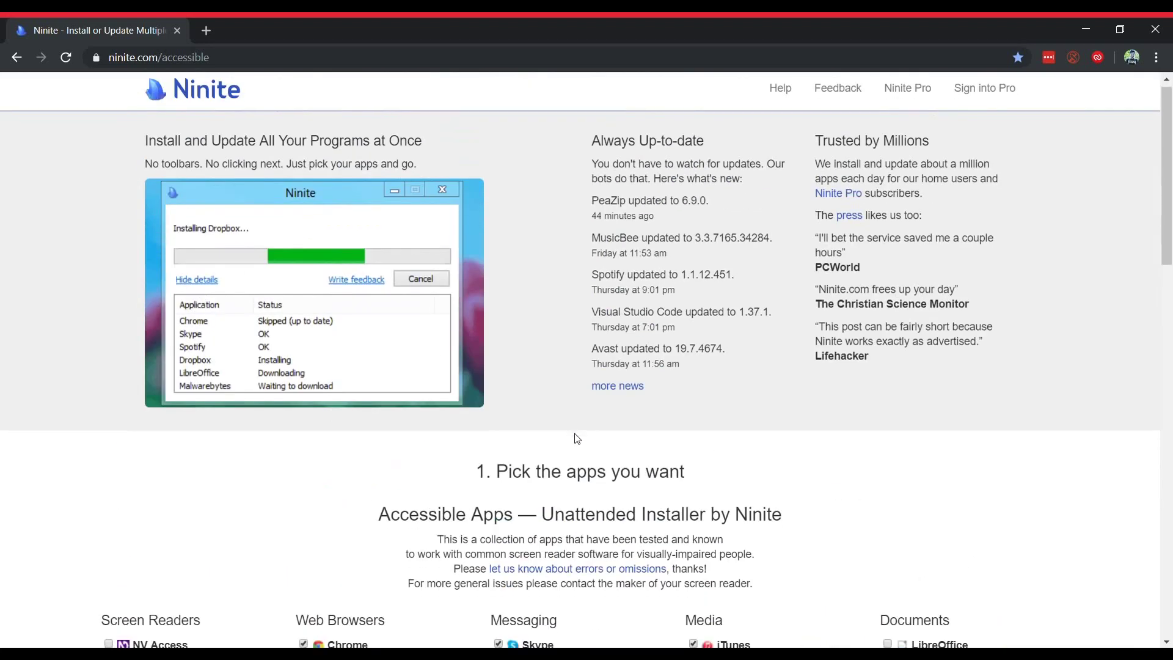
scroll(575, 441, down, 2)
scroll(319, 356, down, 2)
scroll(320, 355, down, 1)
scroll(319, 357, up, 1)
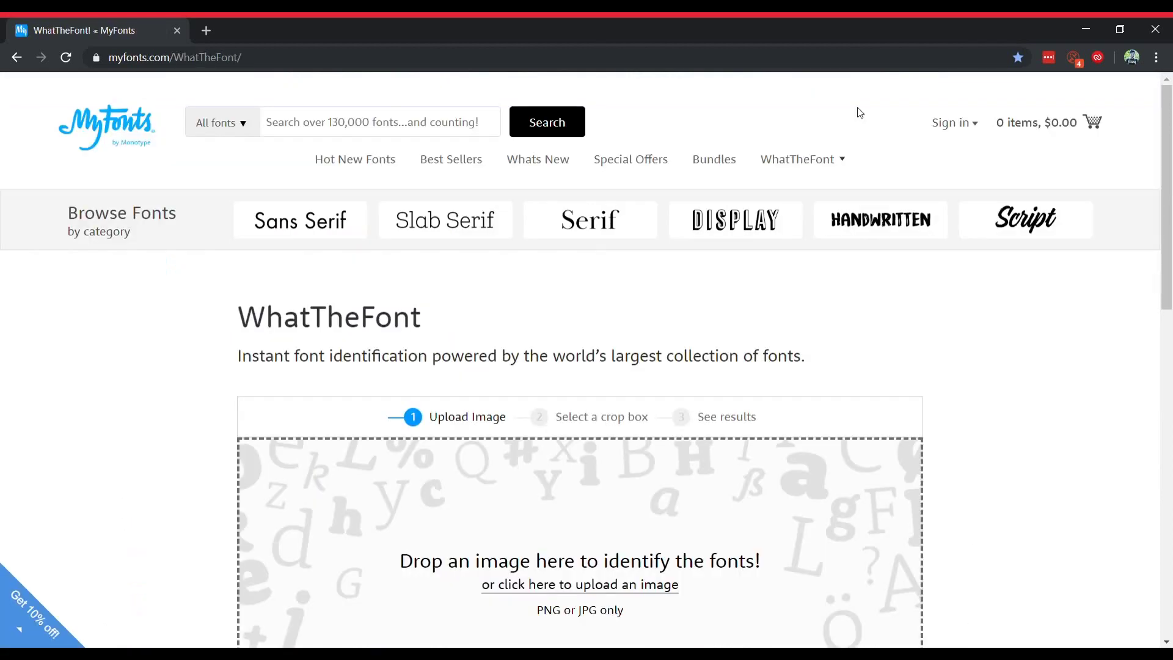
scroll(810, 305, down, 2)
scroll(810, 305, down, 1)
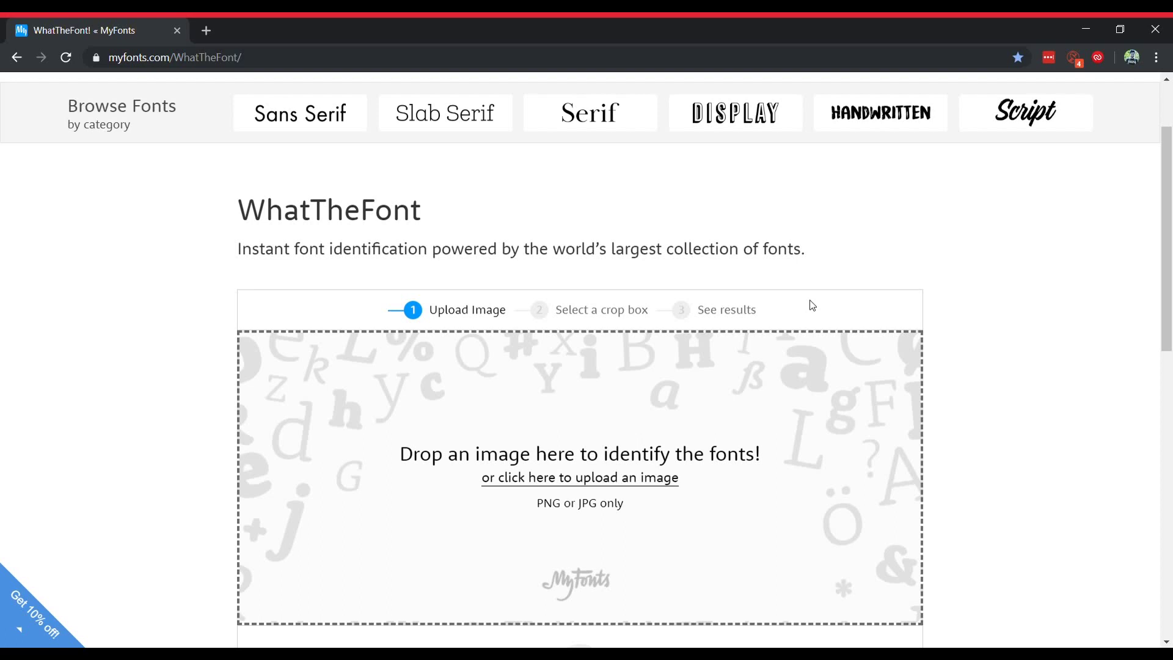
scroll(810, 304, down, 3)
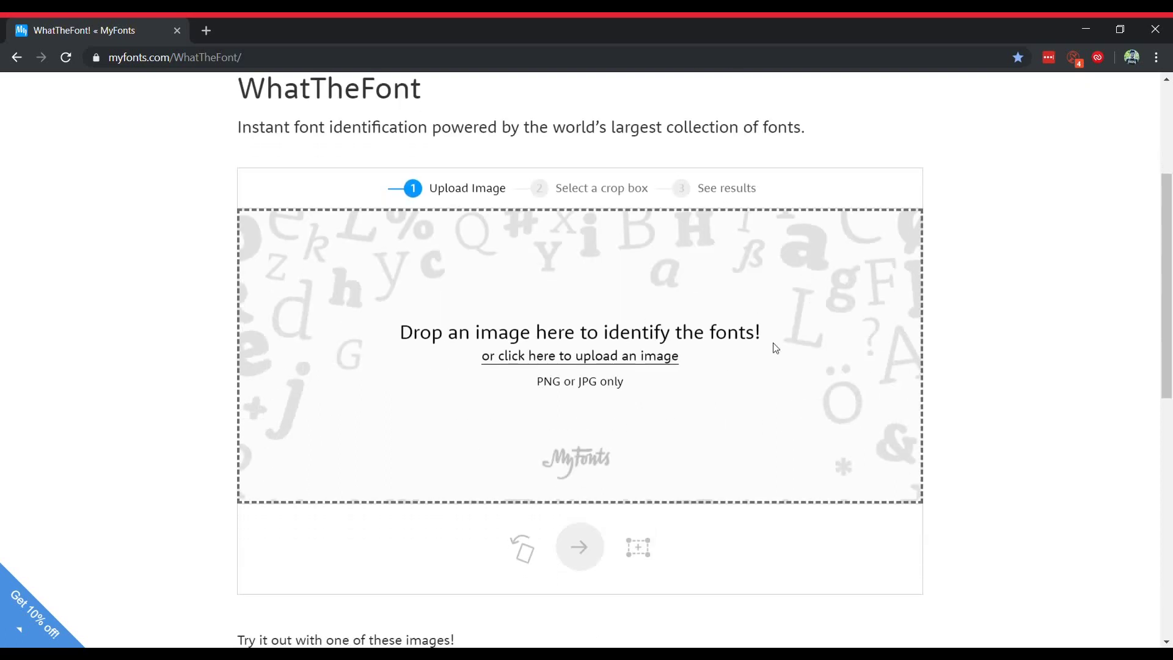
scroll(774, 348, down, 3)
scroll(605, 416, down, 3)
scroll(605, 415, up, 3)
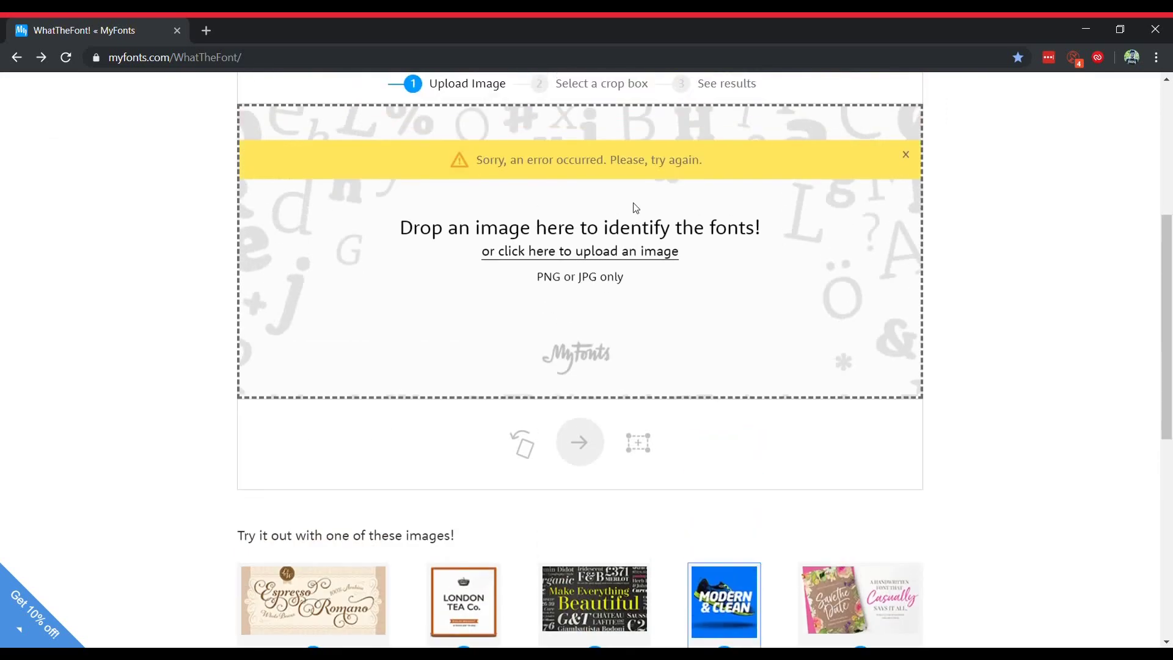
scroll(569, 262, down, 3)
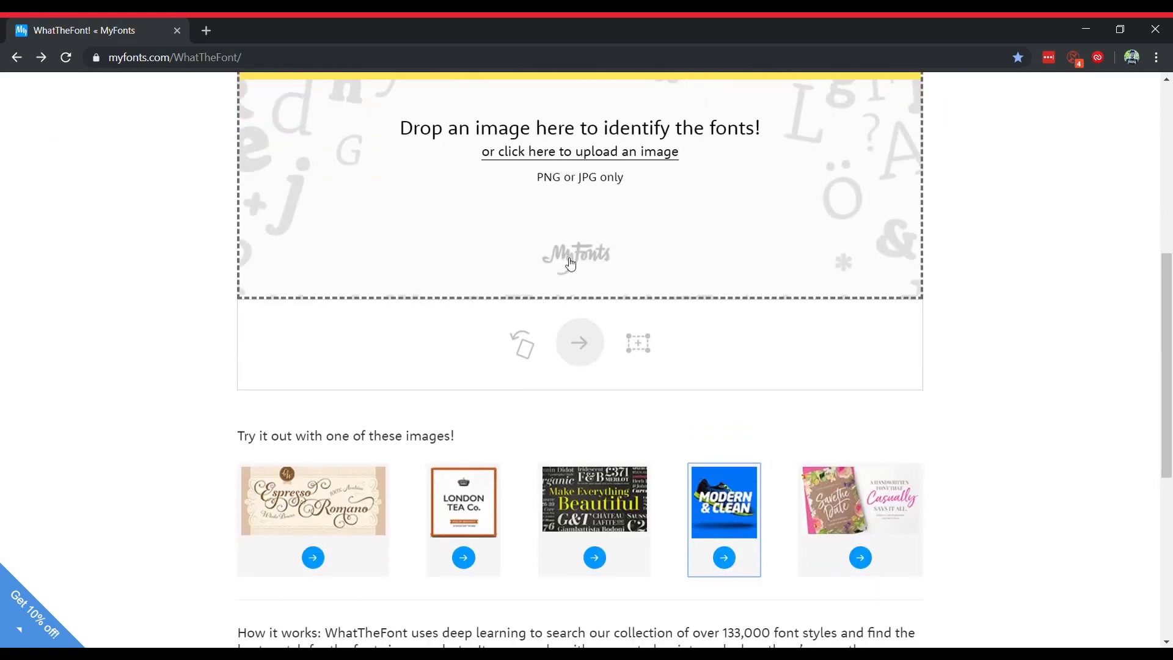
- Identify the font of the MODERN crop in the Modern & Clean sample image
click(726, 556)
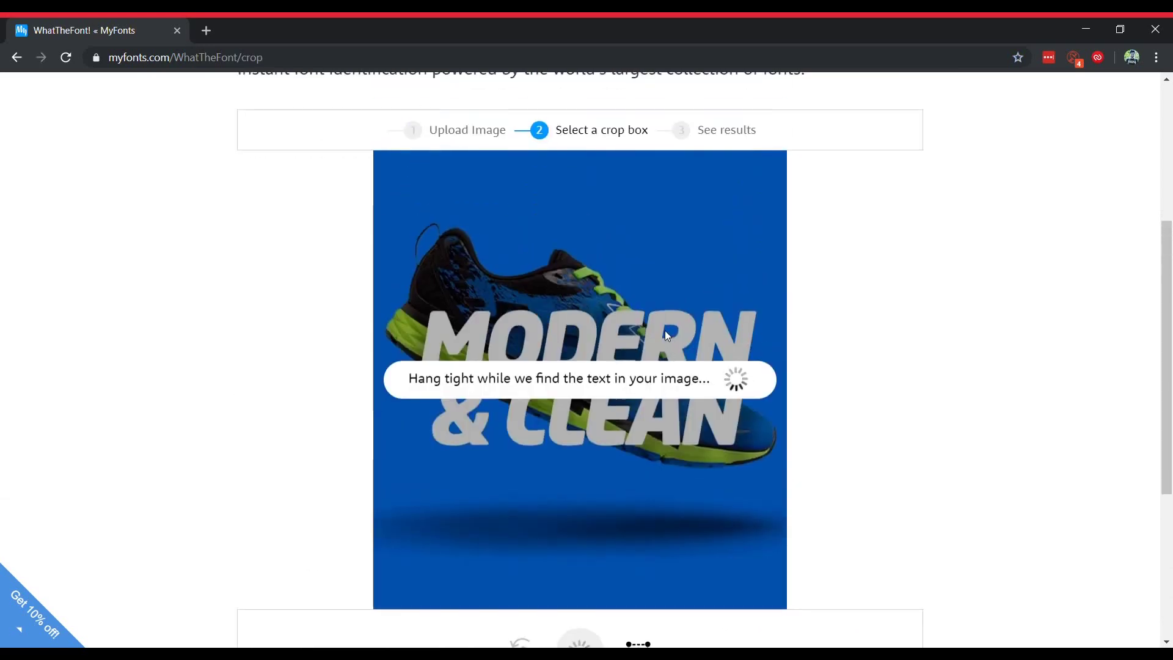
scroll(577, 250, down, 1)
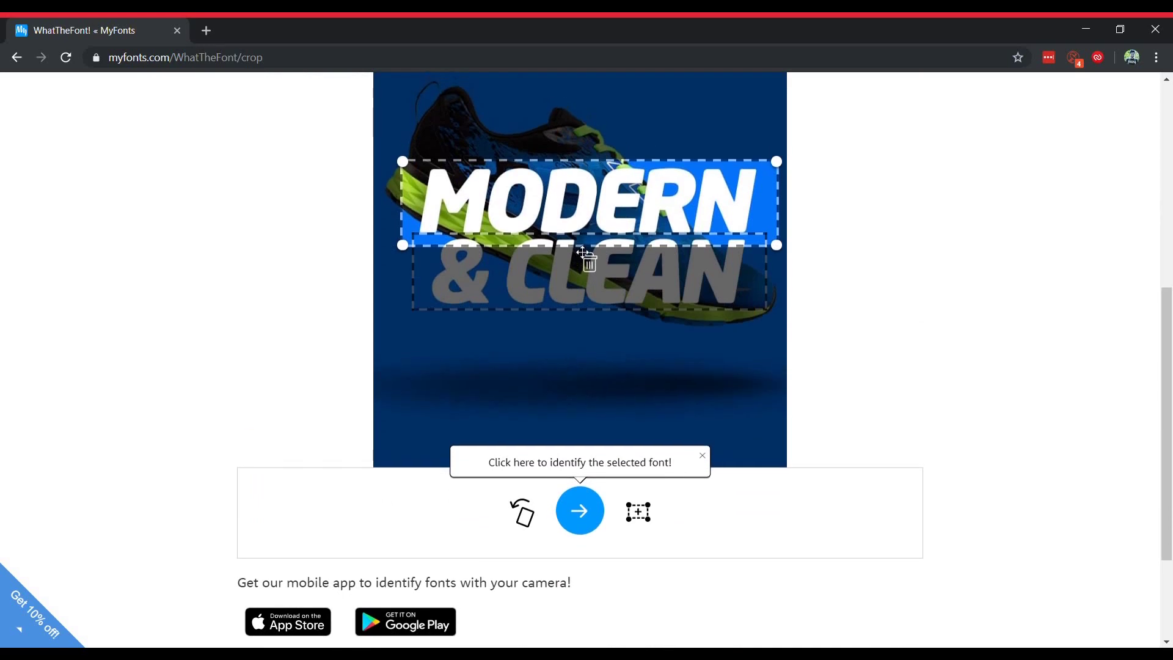
click(565, 294)
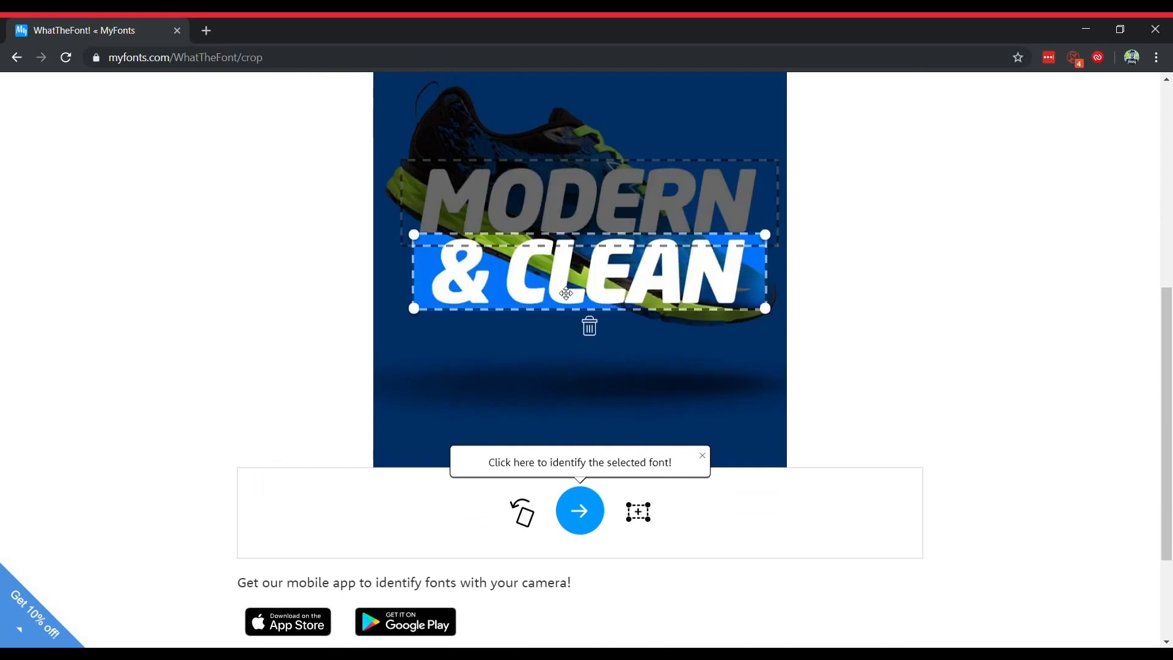
click(589, 225)
scroll(589, 356, up, 2)
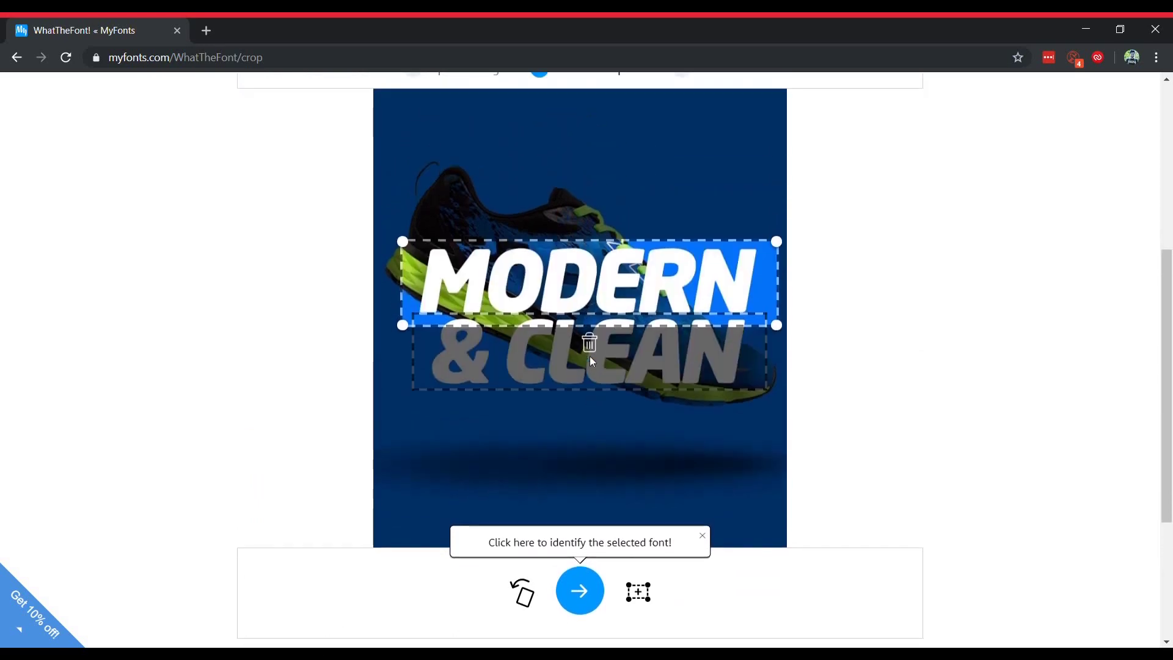
scroll(594, 363, down, 3)
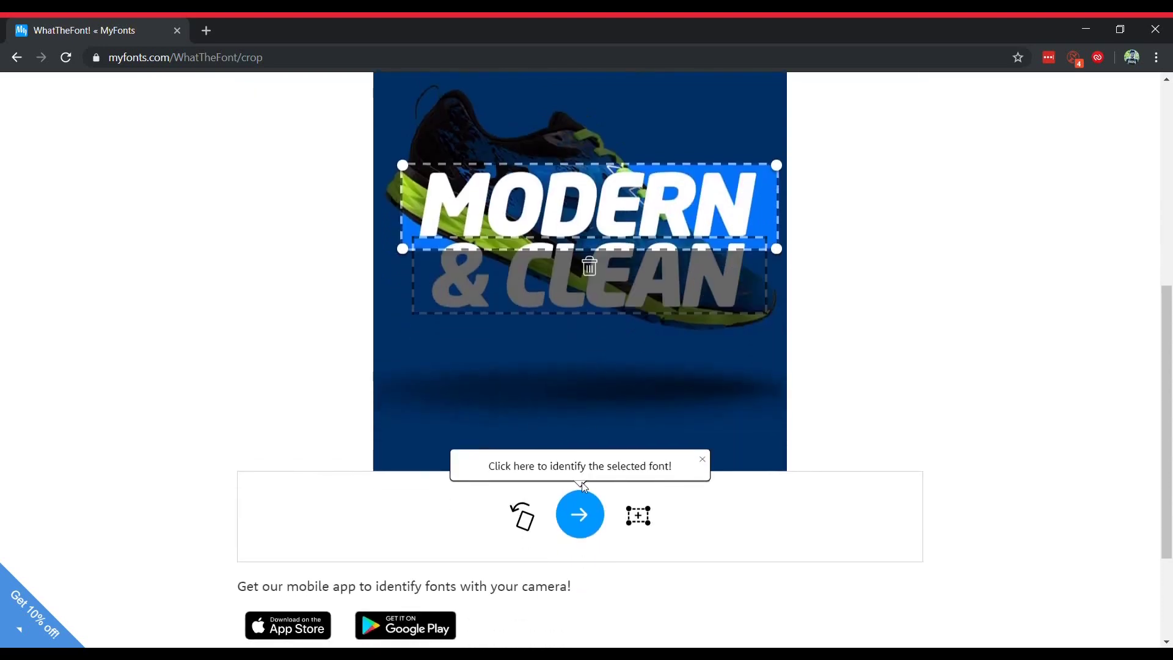
click(581, 514)
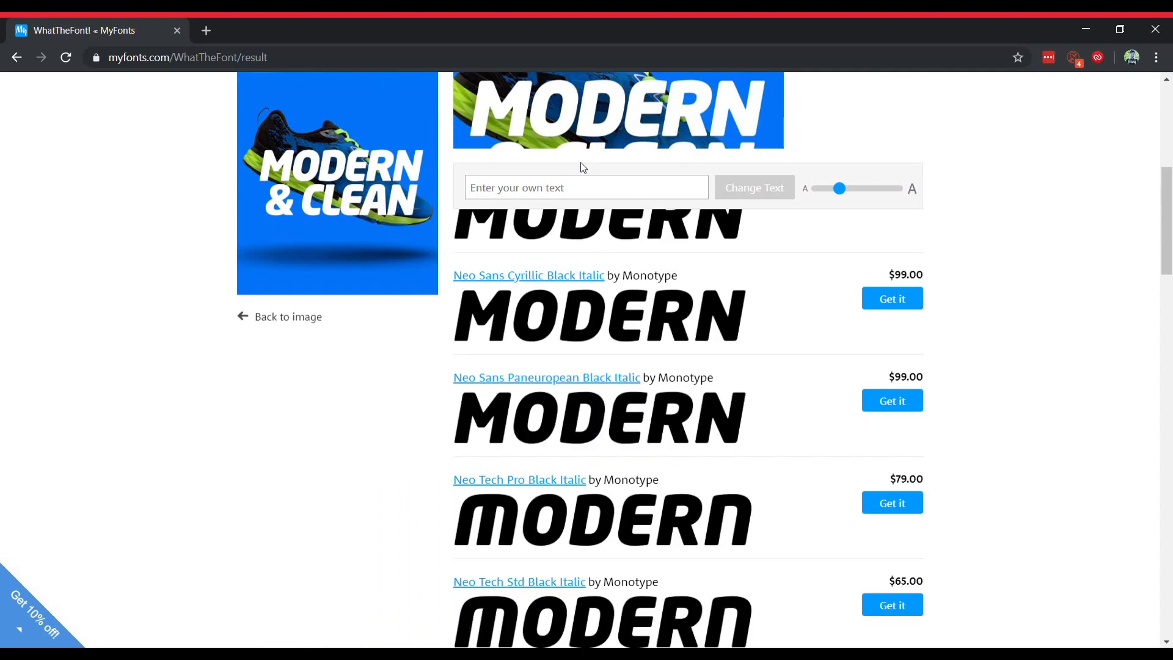
scroll(730, 352, up, 1)
scroll(731, 352, down, 1)
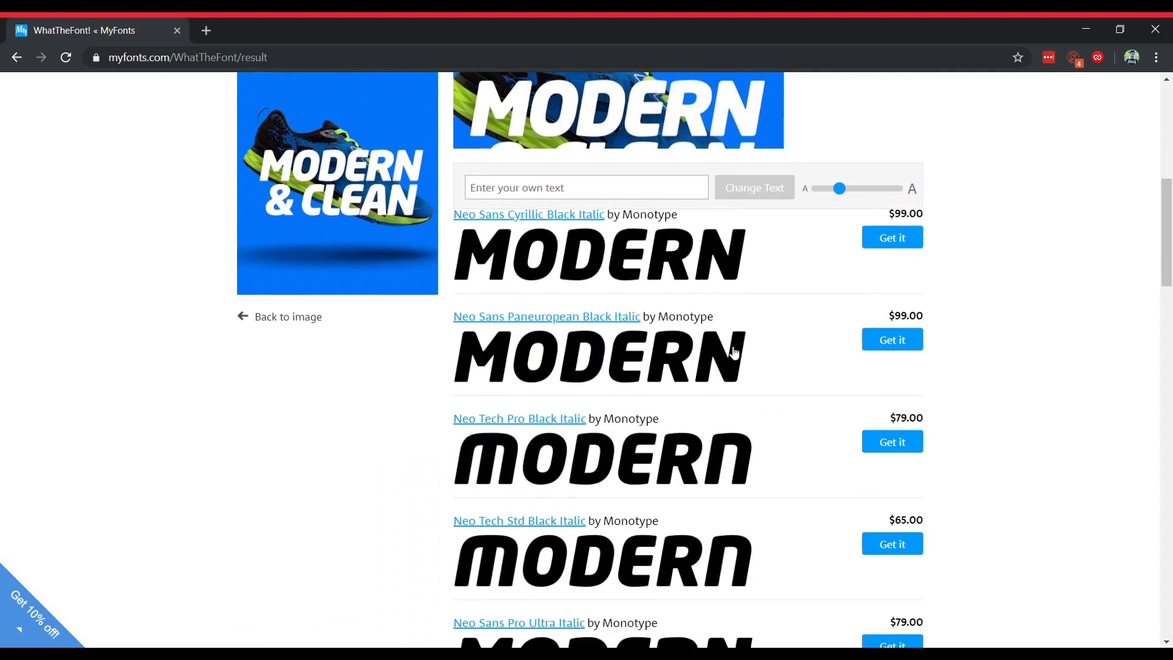
scroll(731, 353, down, 1)
scroll(734, 352, down, 3)
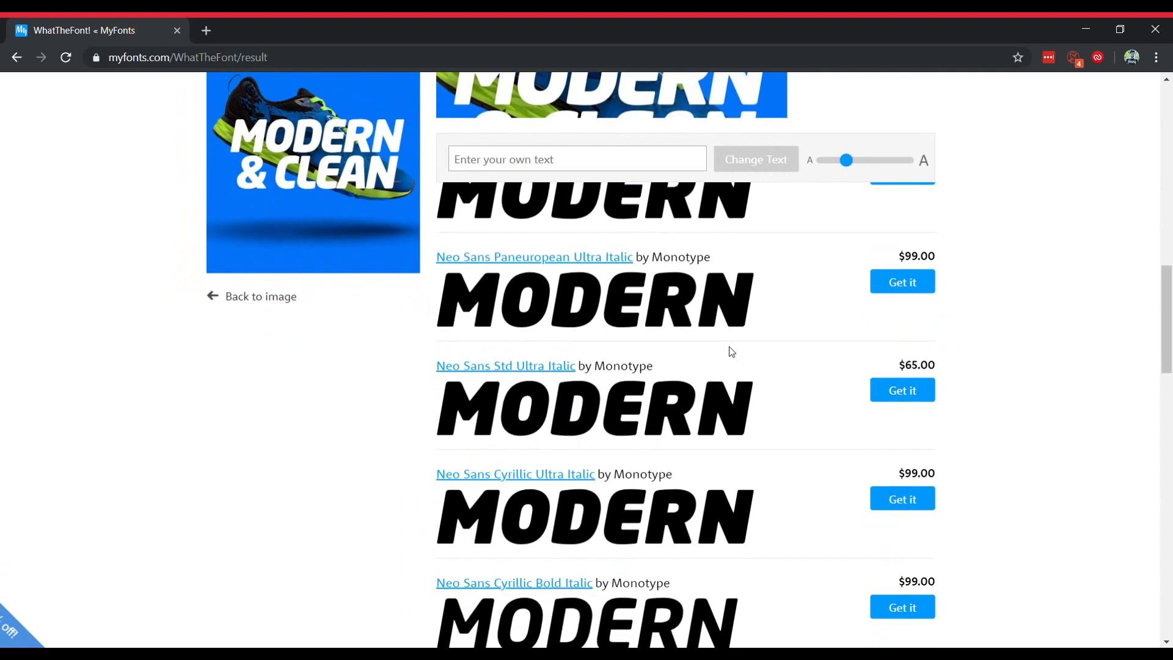
scroll(734, 352, down, 3)
scroll(733, 352, down, 2)
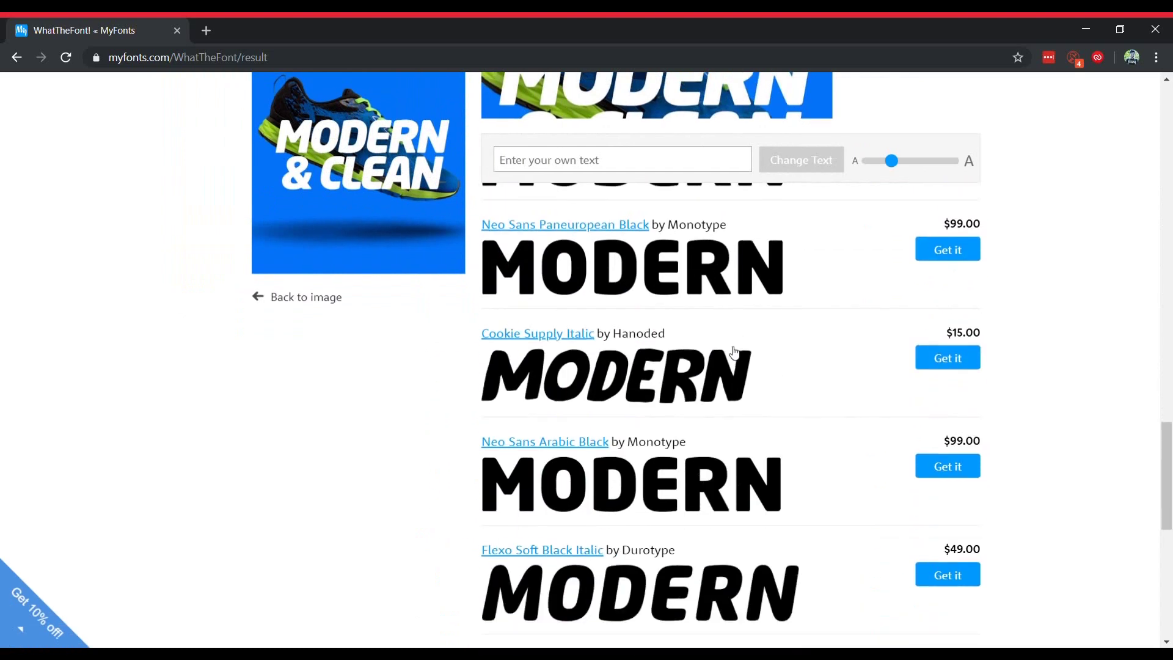
scroll(733, 352, down, 2)
scroll(733, 352, down, 2)
scroll(733, 353, up, 1)
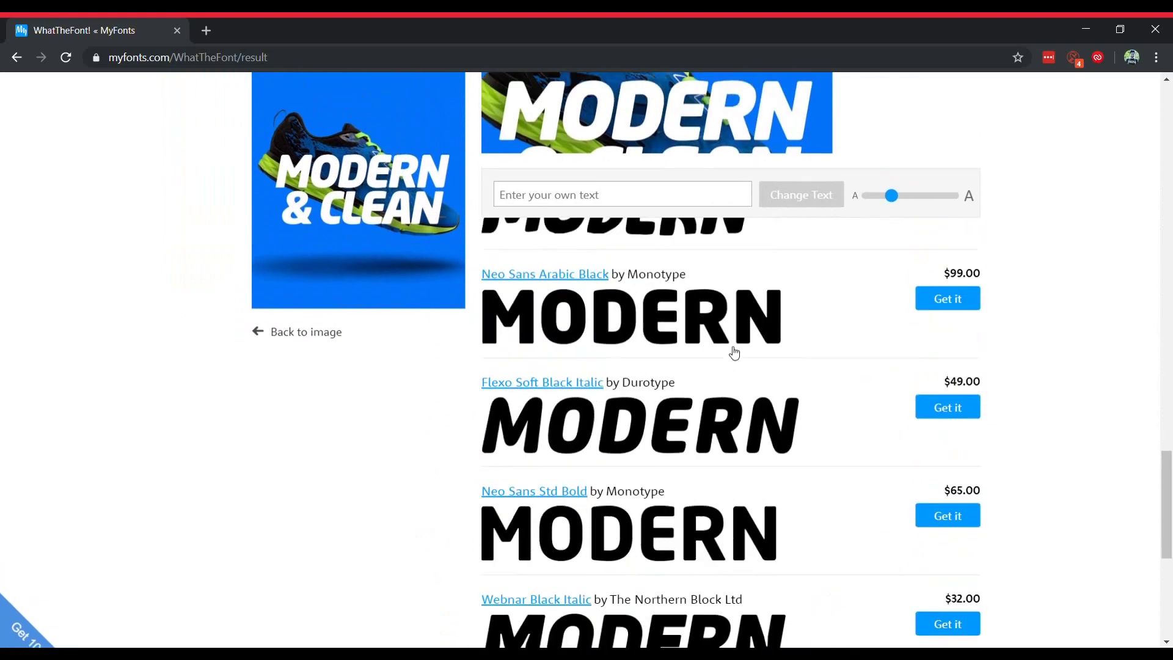
scroll(734, 352, up, 5)
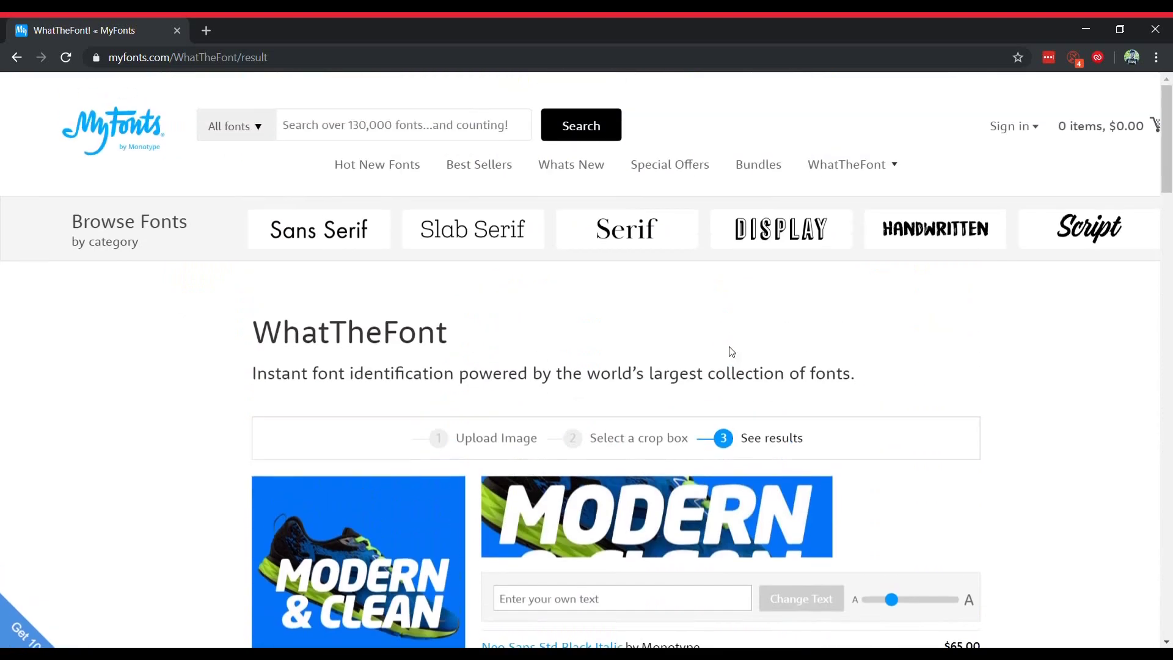
scroll(733, 352, down, 2)
scroll(734, 352, down, 1)
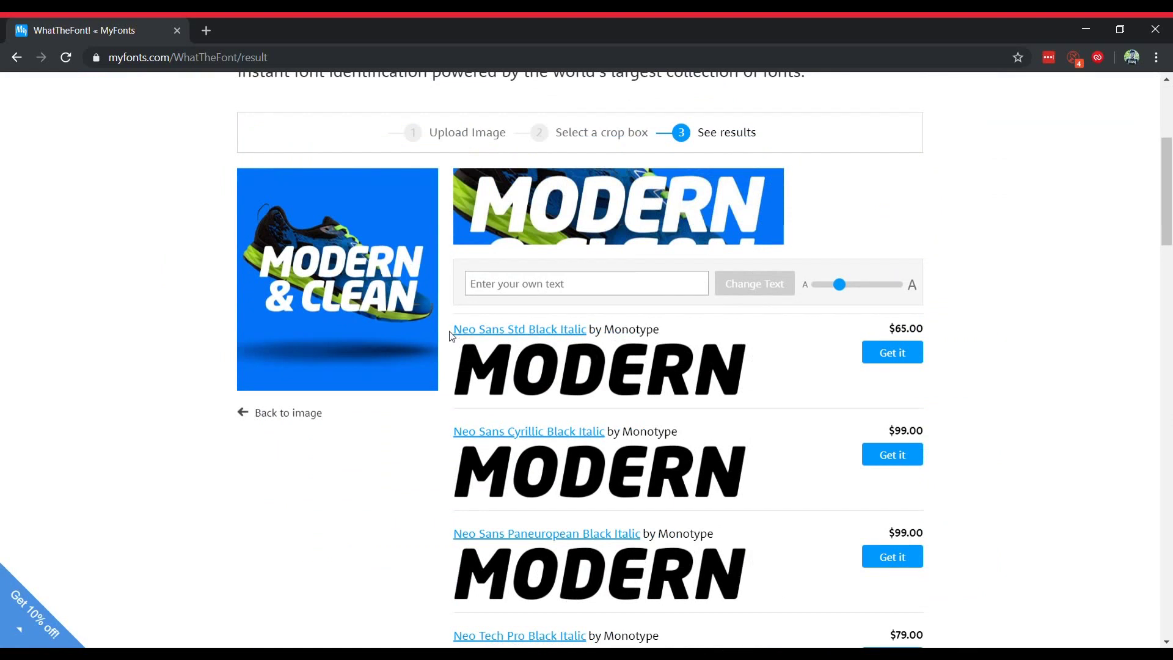
- Highlight the top match's name, Neo Sans Std Black Italic, then clear the highlight
drag(451, 335, 472, 403)
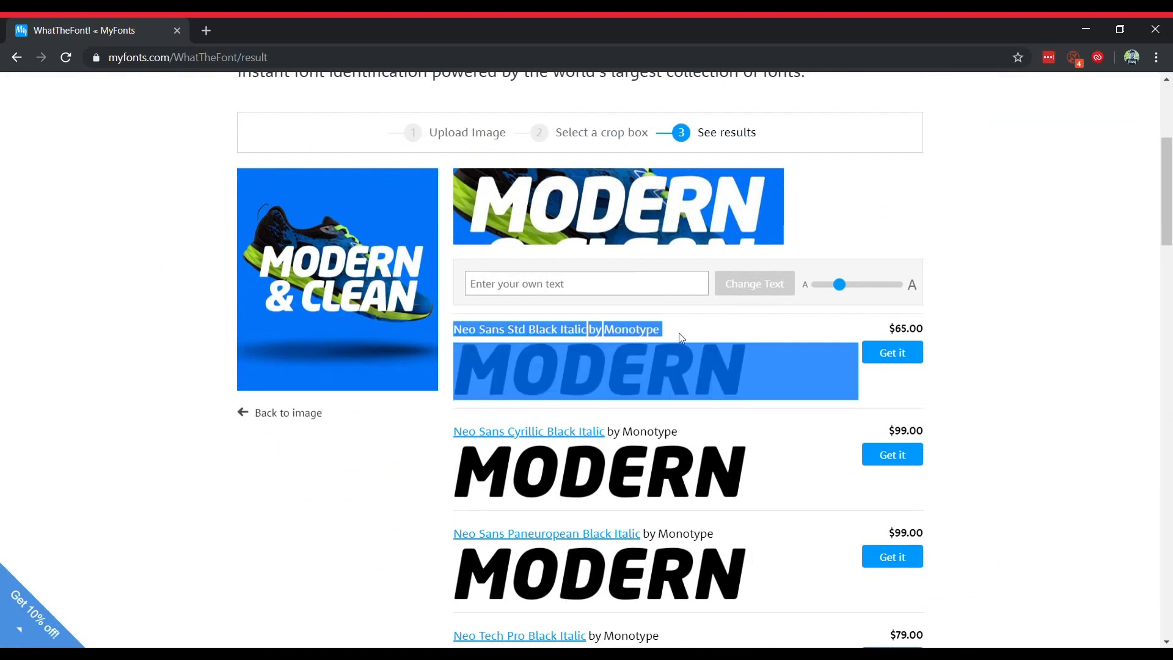
click(679, 333)
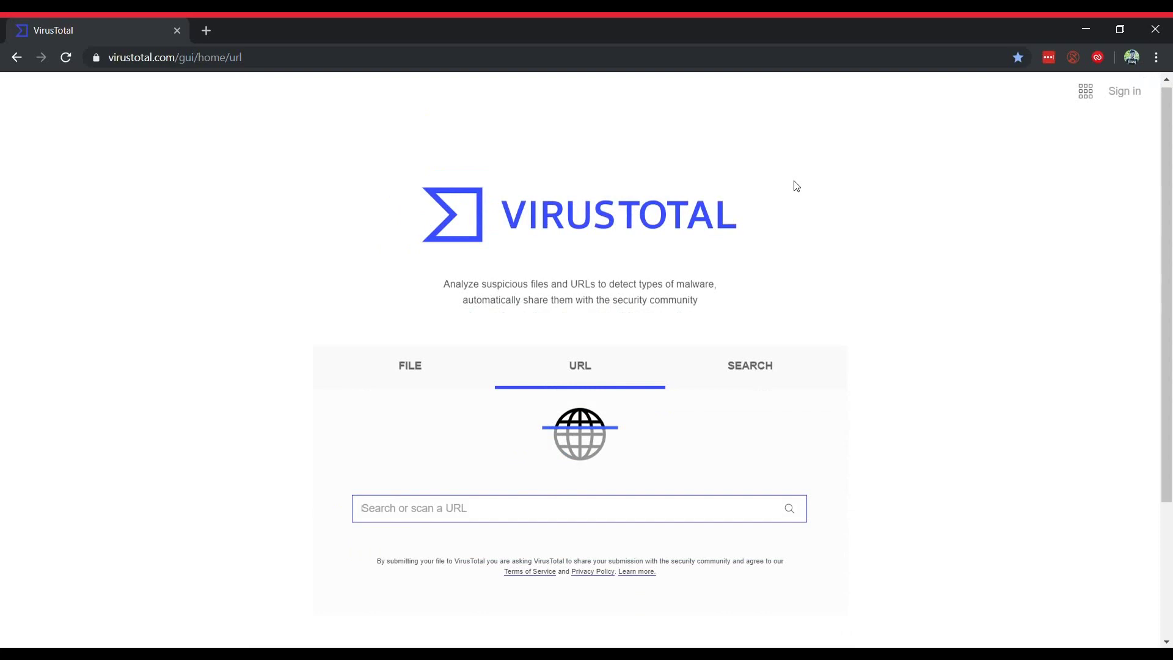
scroll(441, 165, down, 3)
- Submit youtube.com for a VirusTotal URL scan after briefly viewing the File tab
click(420, 184)
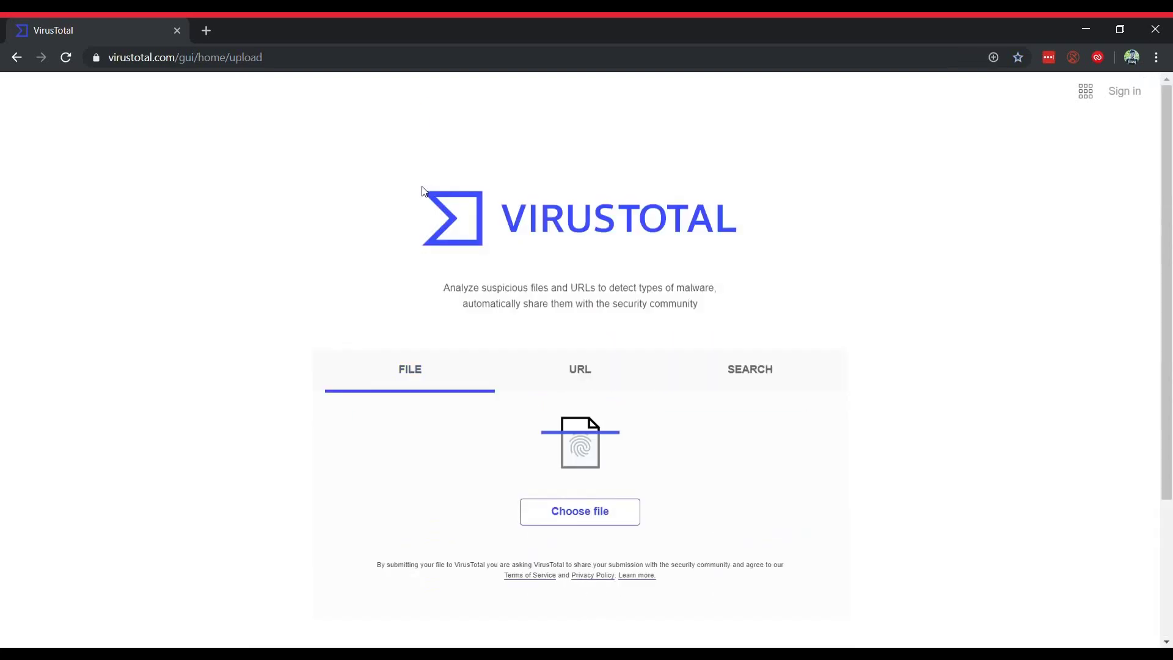
scroll(491, 271, down, 3)
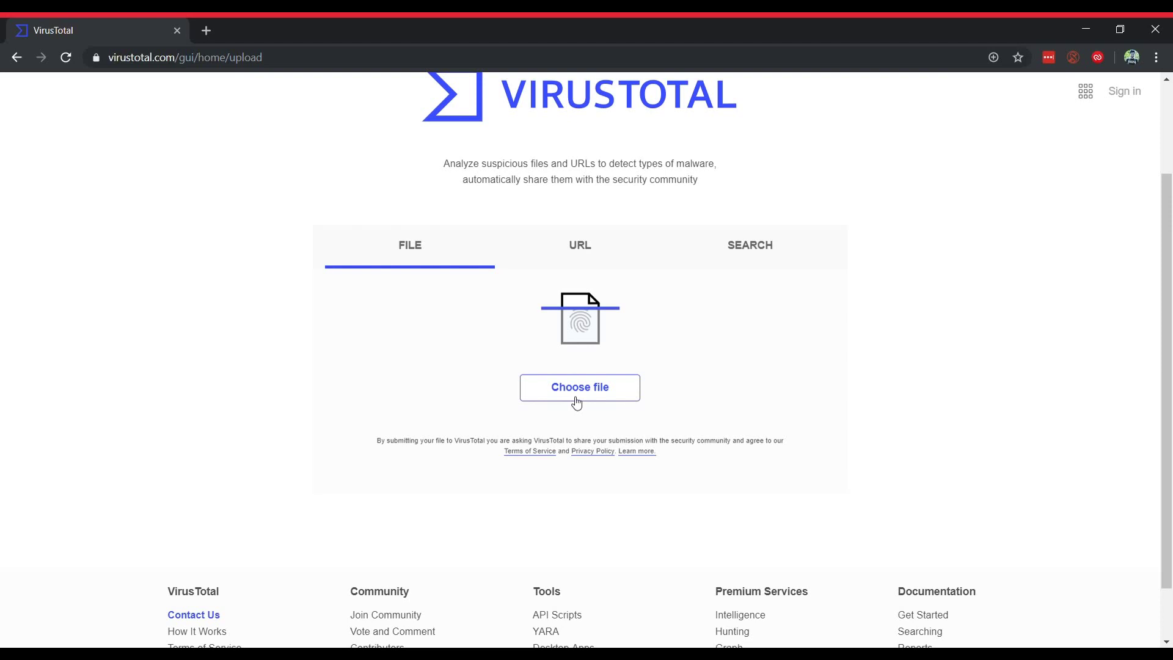
click(580, 245)
scroll(579, 330, down, 3)
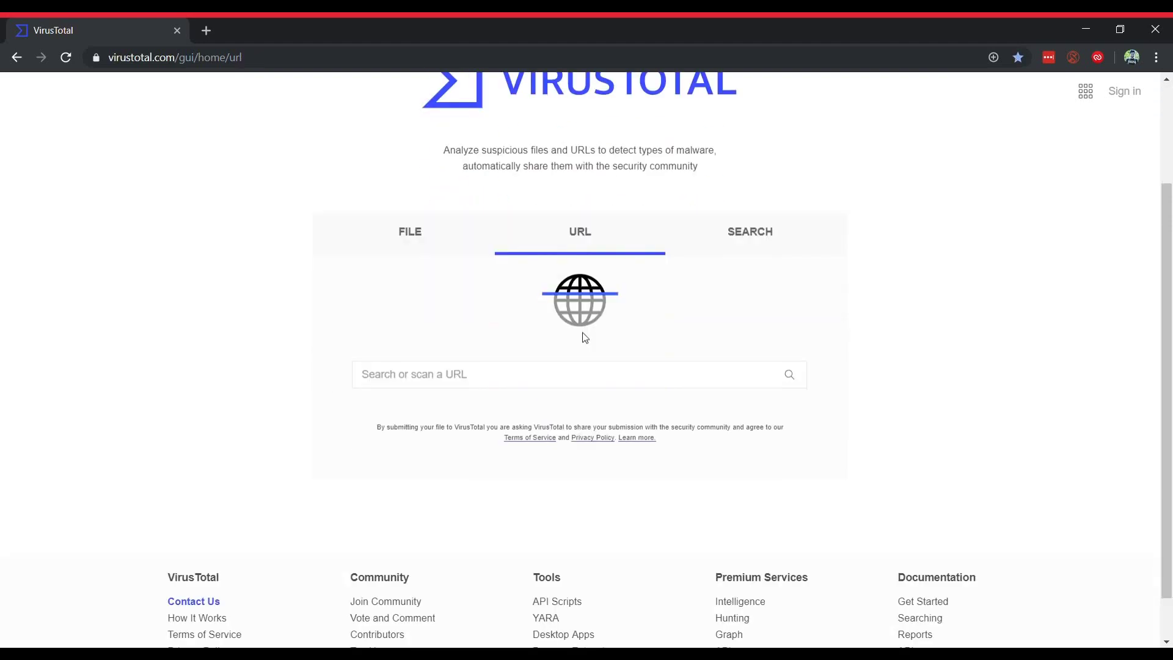
click(537, 326)
text(youtube.com)
key(Return)
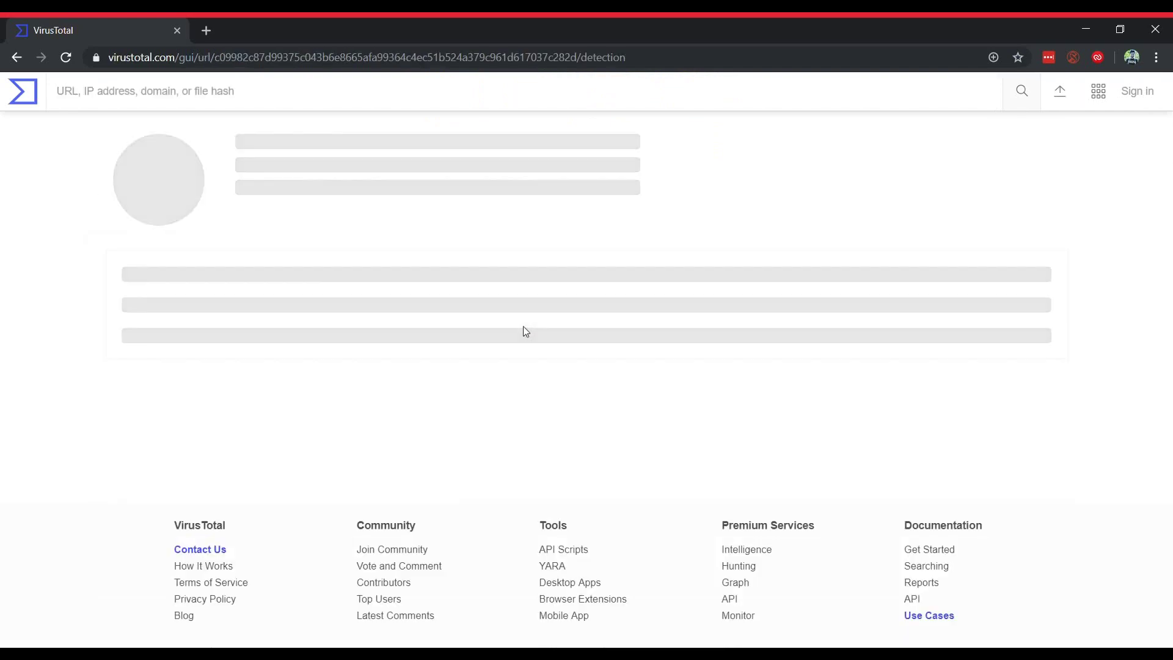
scroll(299, 270, down, 1)
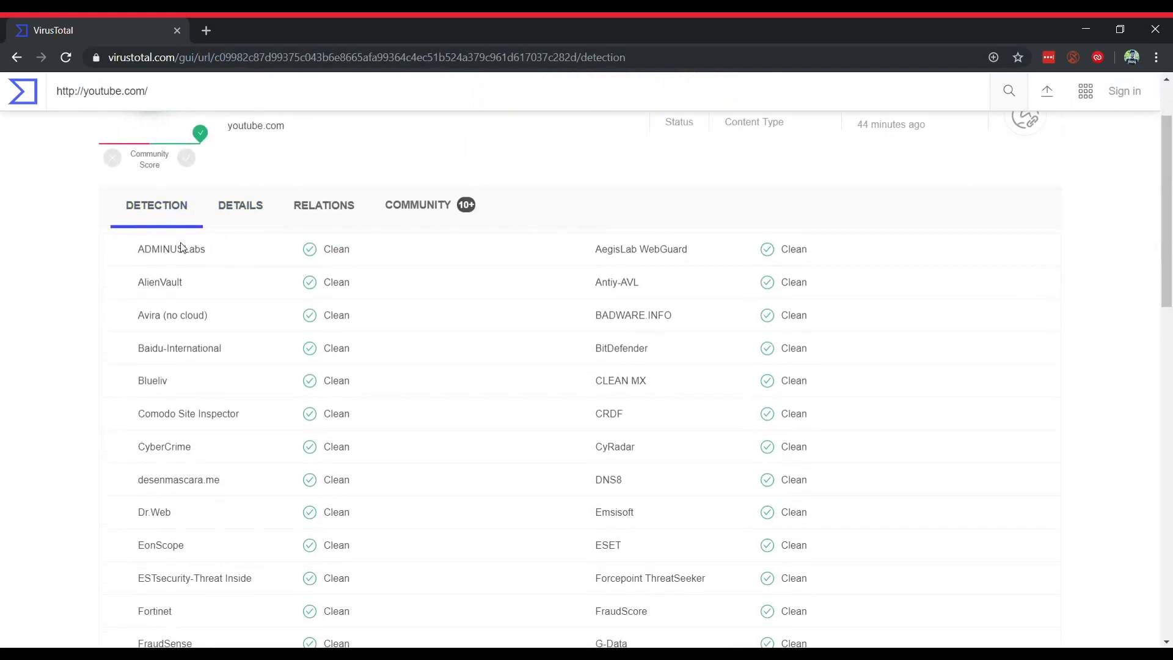
scroll(303, 311, down, 10)
scroll(528, 450, up, 7)
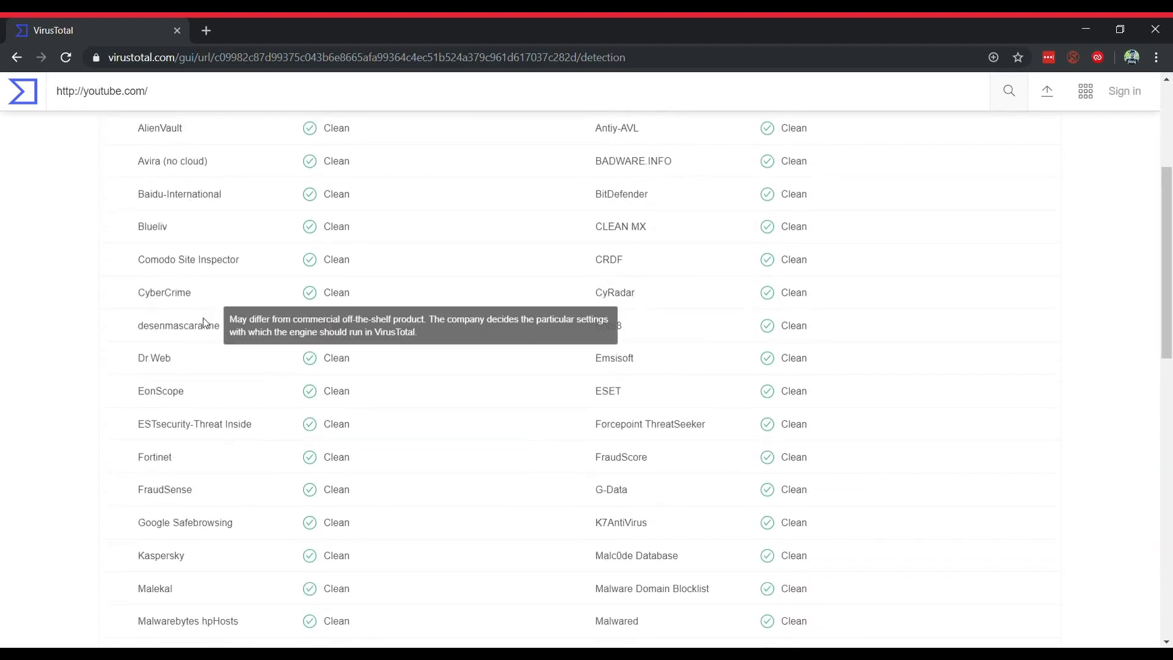
scroll(409, 260, up, 3)
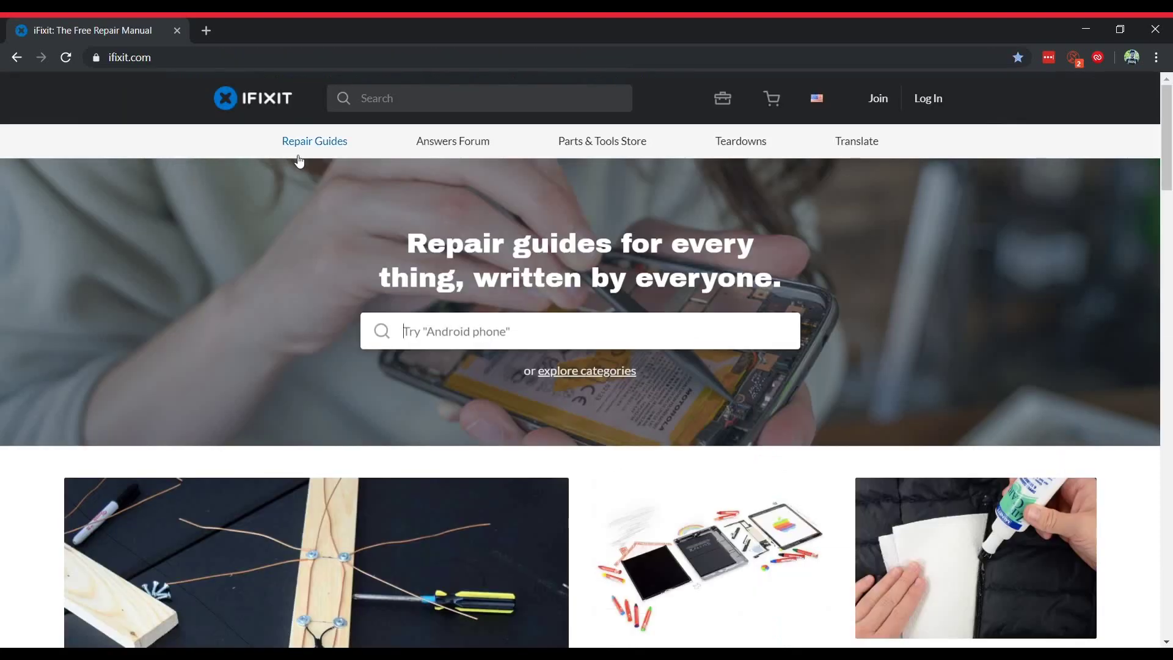
scroll(353, 337, down, 3)
scroll(395, 275, up, 3)
- Navigate Repair Guides > Android > Samsung Phone > Galaxy J > Galaxy J7 V
click(308, 145)
scroll(422, 330, down, 2)
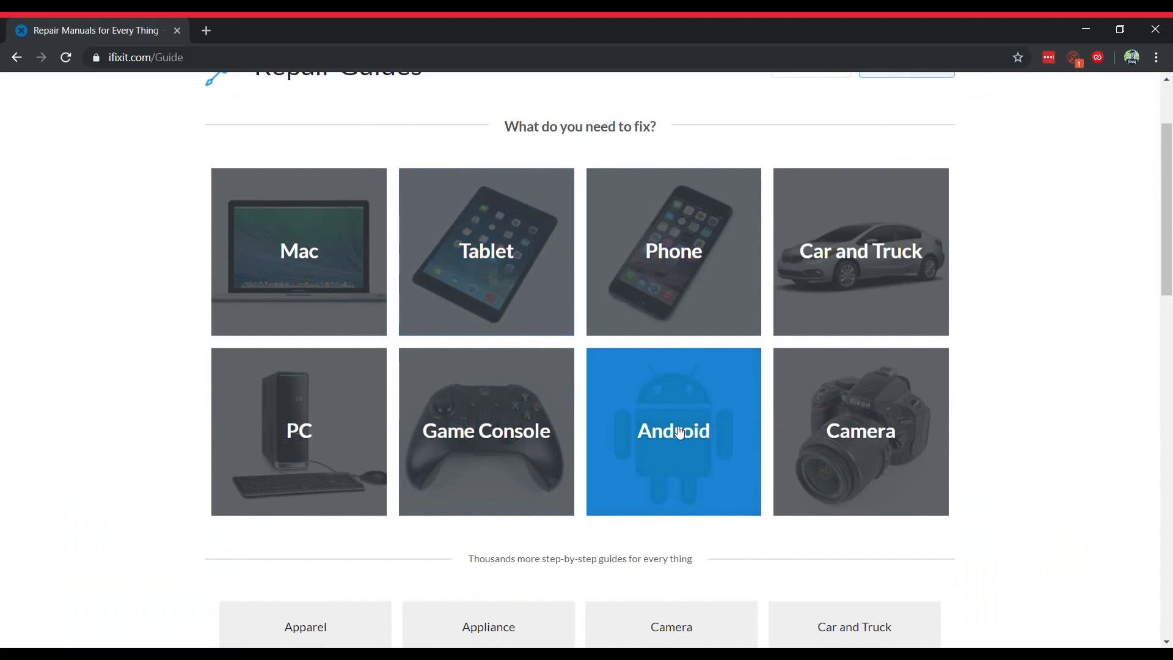
click(680, 433)
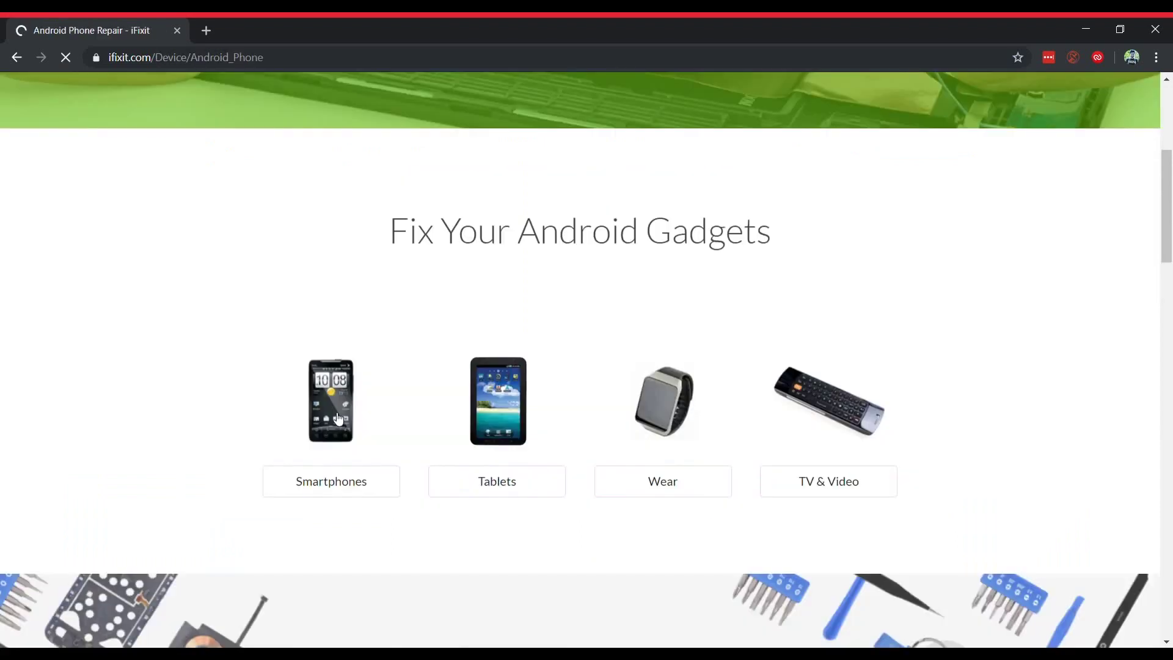
scroll(338, 418, down, 3)
scroll(339, 419, down, 3)
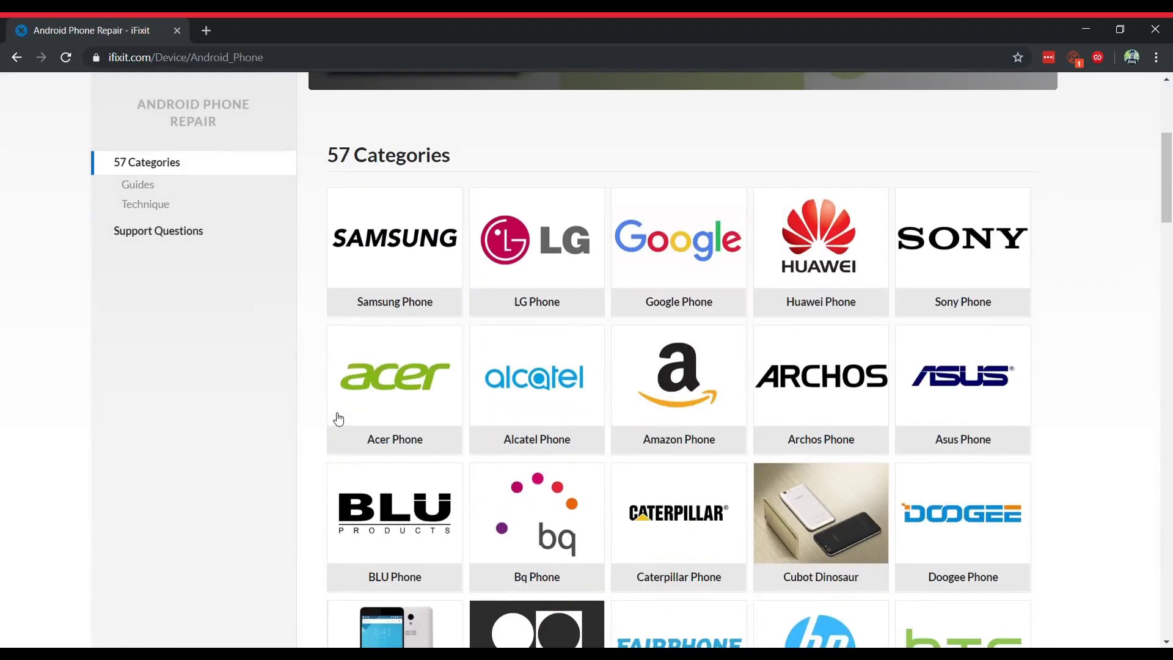
click(431, 271)
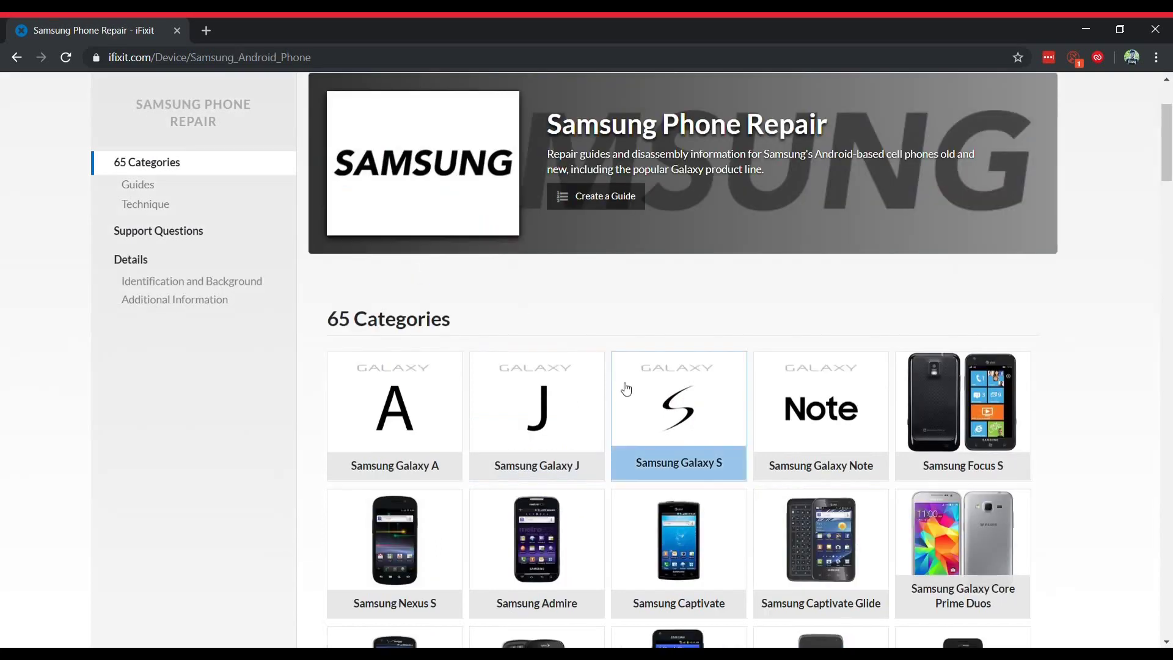
scroll(625, 389, down, 2)
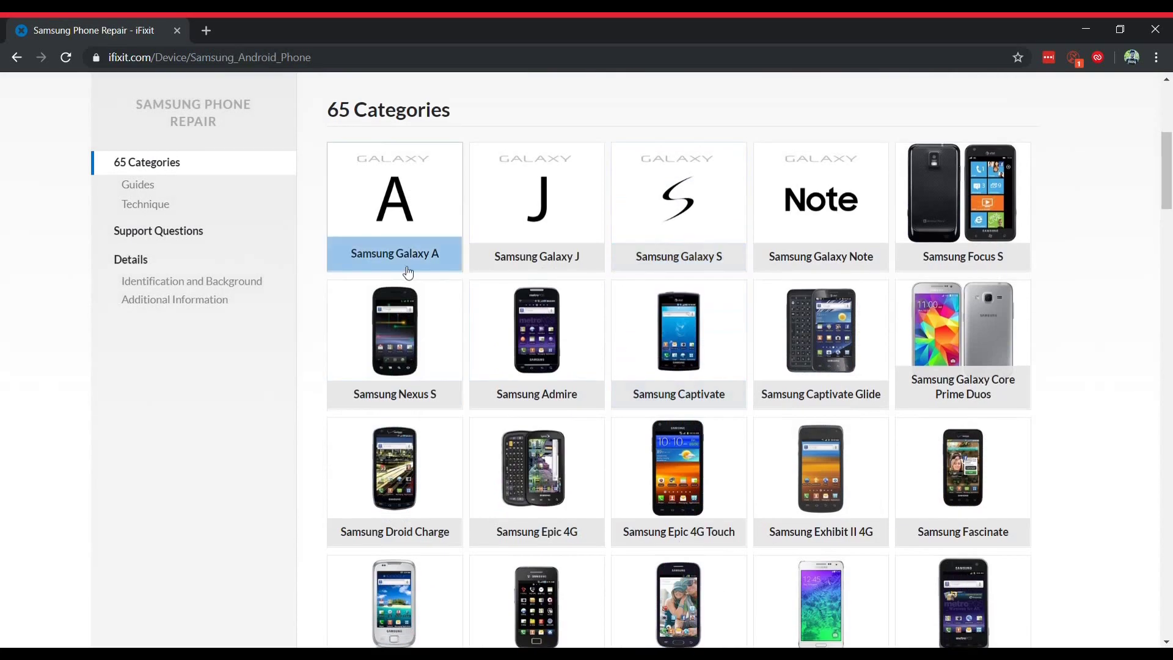
click(565, 240)
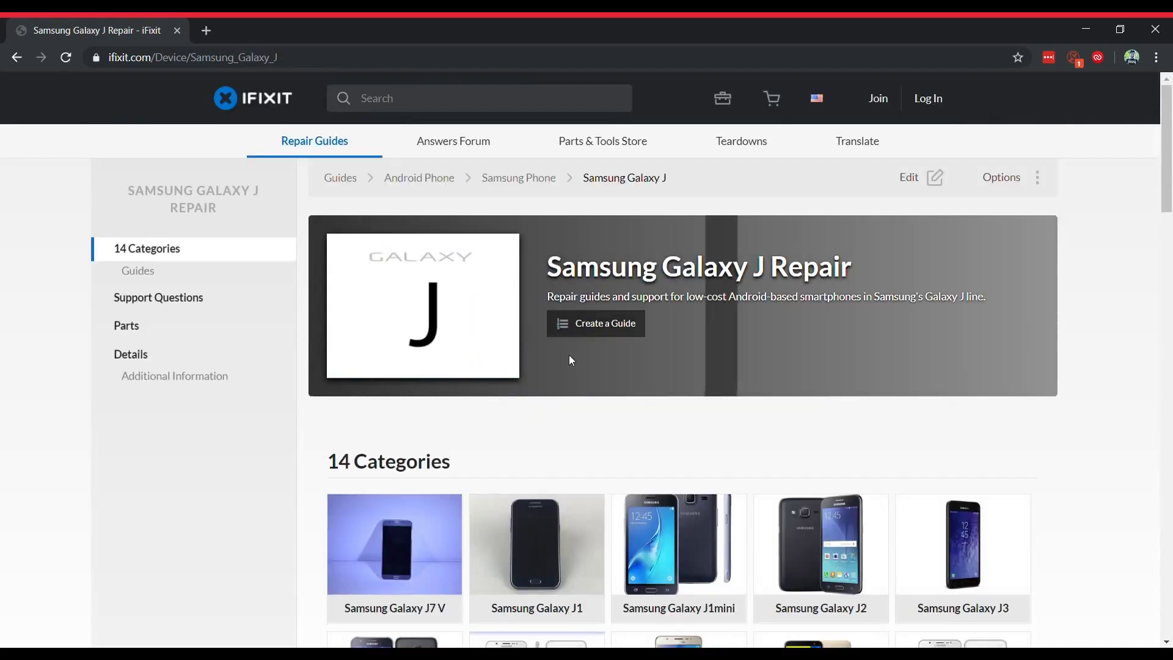
scroll(569, 355, down, 2)
scroll(695, 498, up, 1)
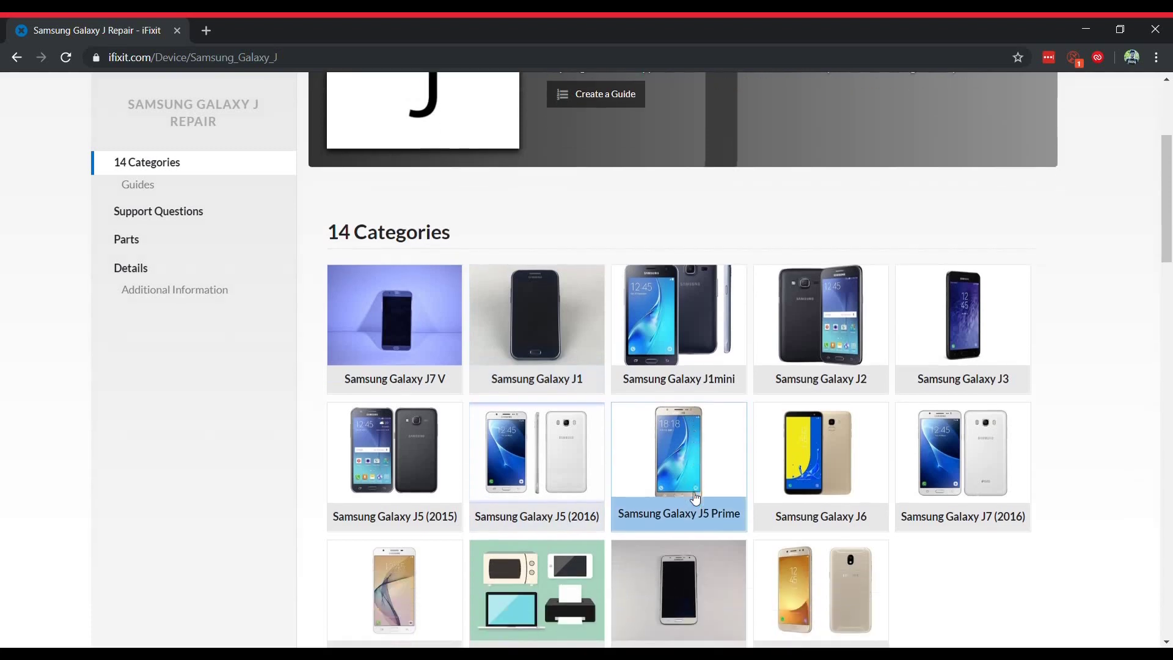
click(430, 353)
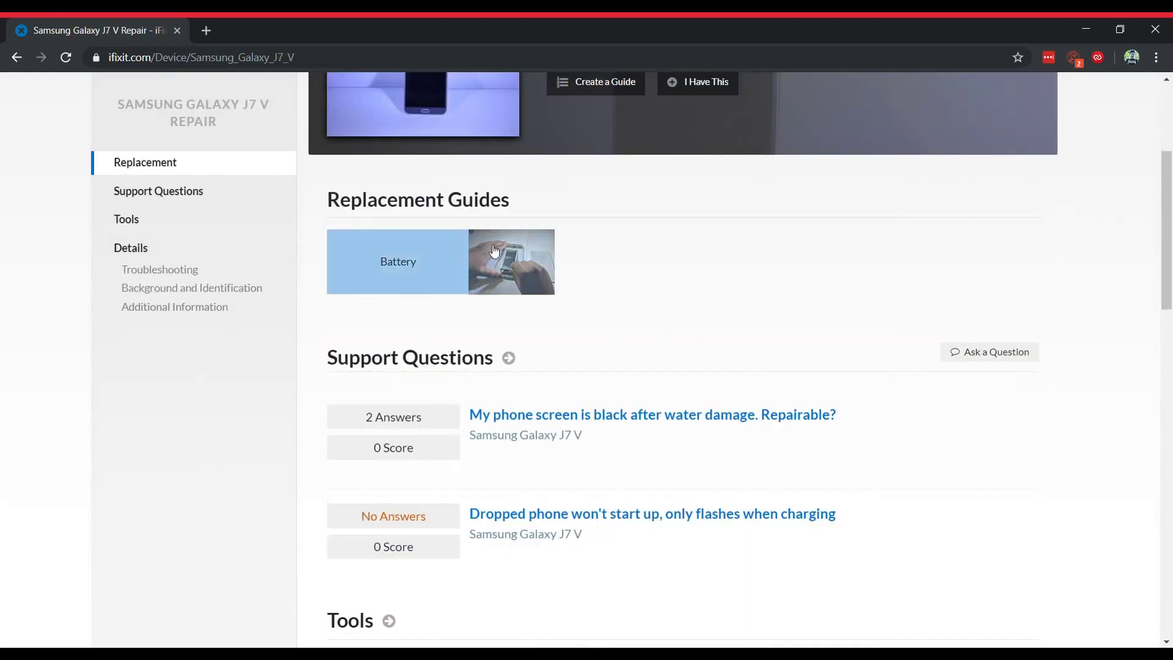
scroll(511, 292, down, 5)
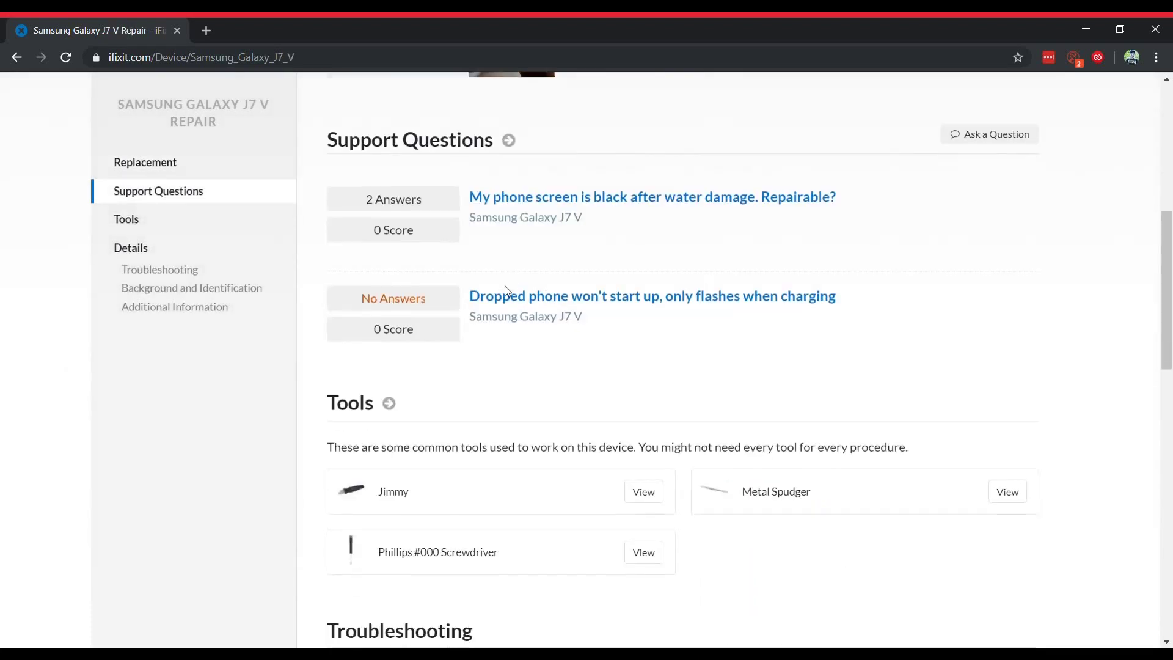
scroll(511, 291, down, 2)
scroll(511, 291, down, 3)
scroll(510, 292, up, 4)
scroll(510, 291, up, 3)
scroll(458, 275, up, 1)
- Read Steps 1–3 of the Galaxy J V battery replacement guide, then go to Teardowns
click(417, 229)
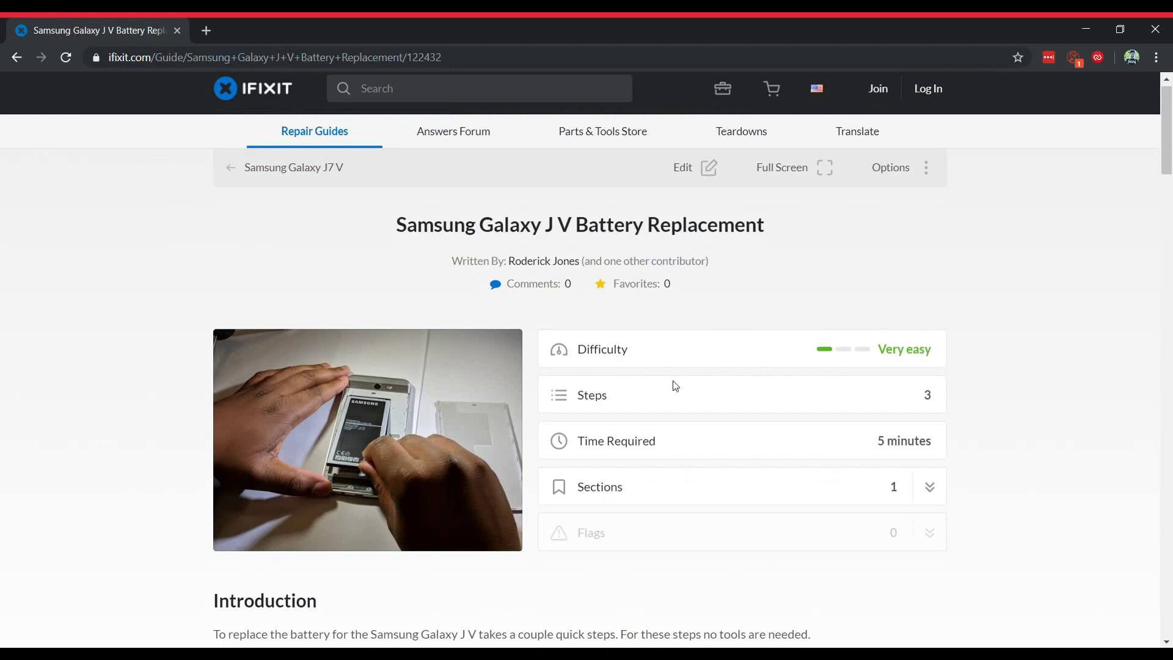
scroll(674, 385, down, 4)
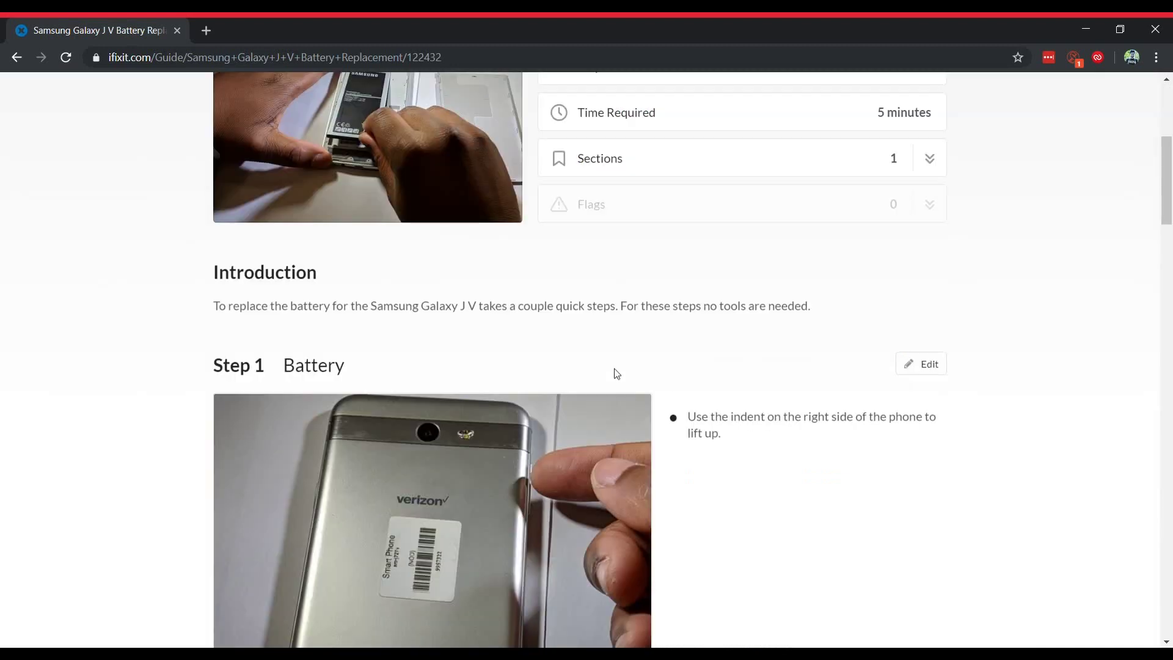
scroll(617, 373, down, 8)
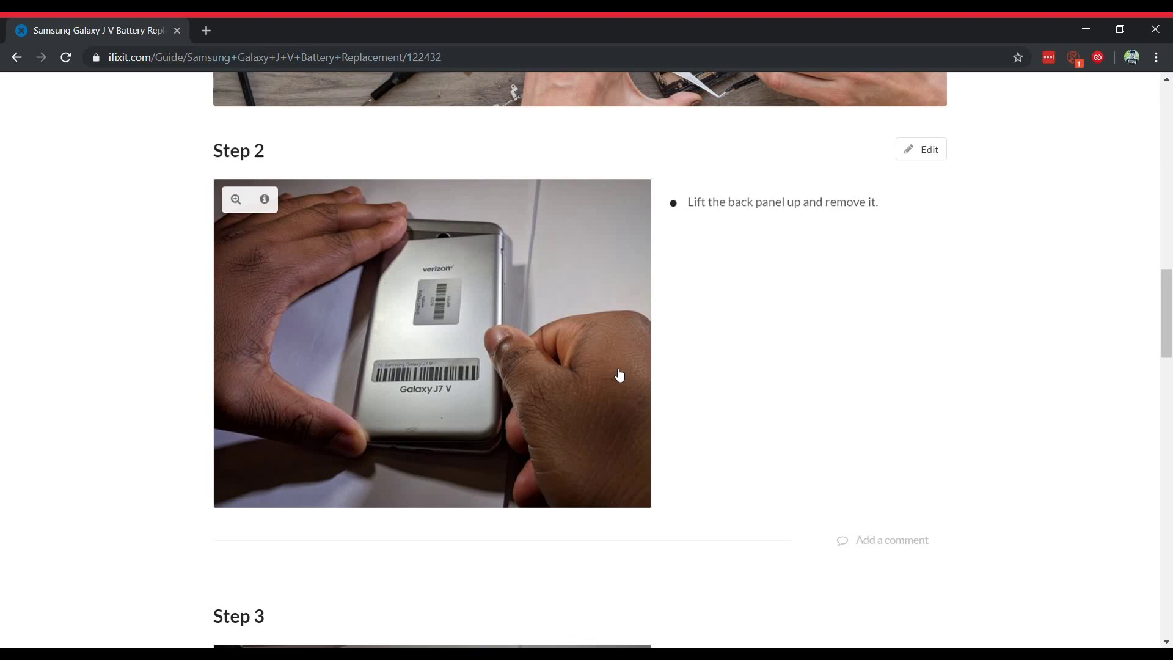
scroll(619, 373, down, 1)
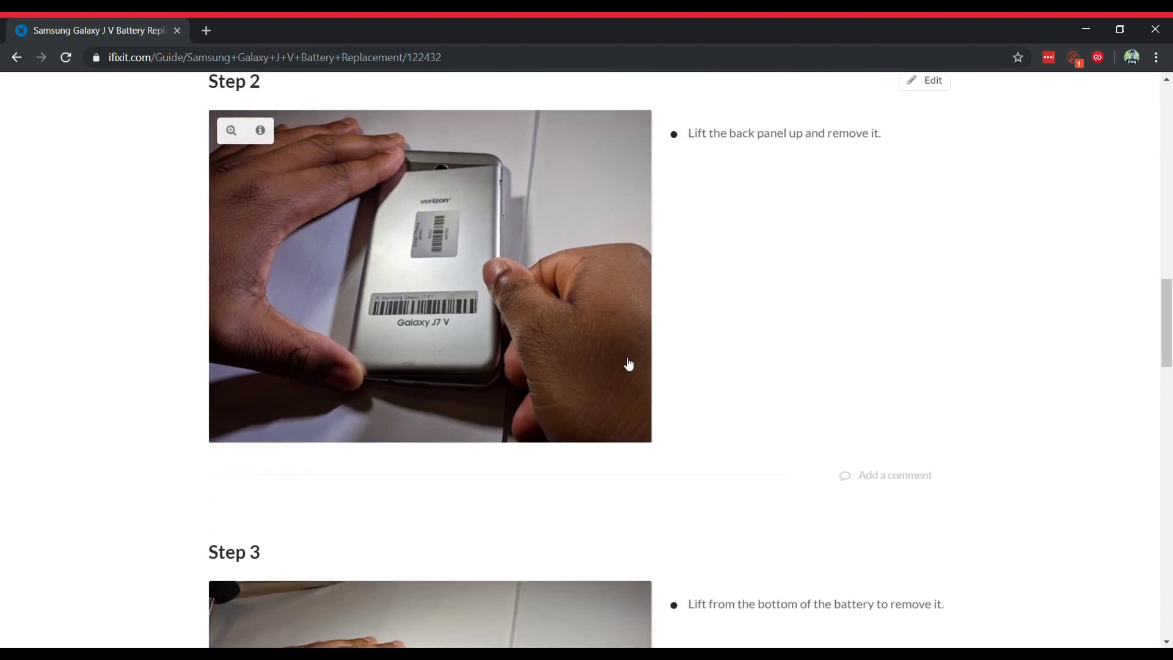
scroll(629, 365, up, 2)
scroll(629, 364, up, 3)
scroll(626, 363, down, 6)
scroll(623, 362, down, 3)
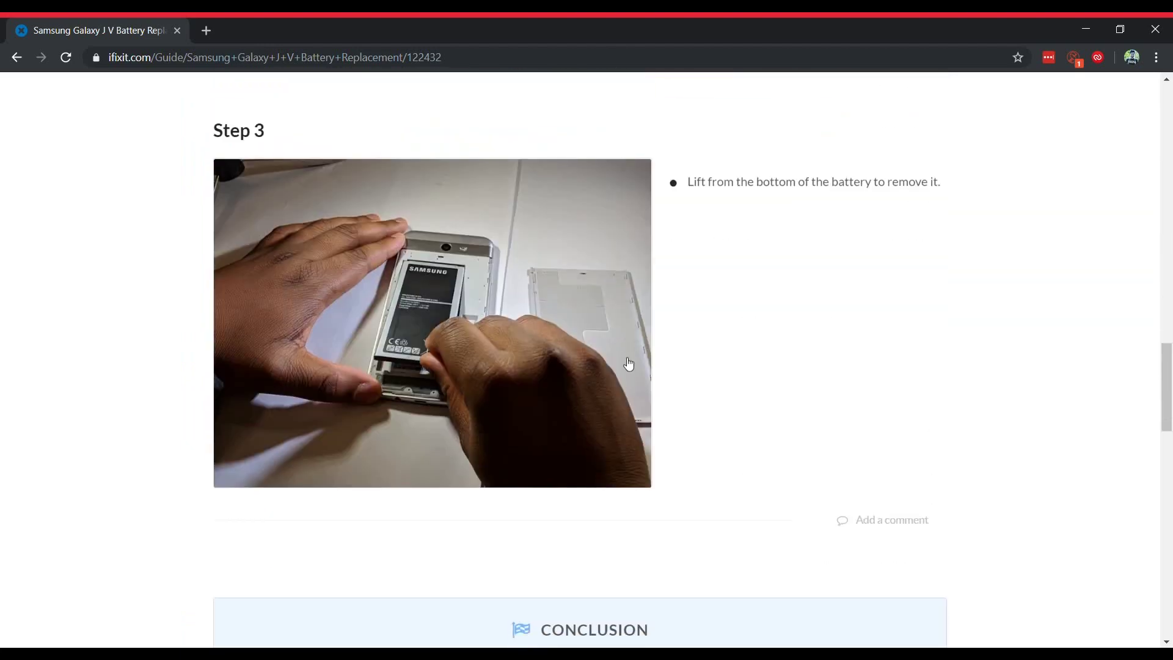
key(Home)
click(740, 141)
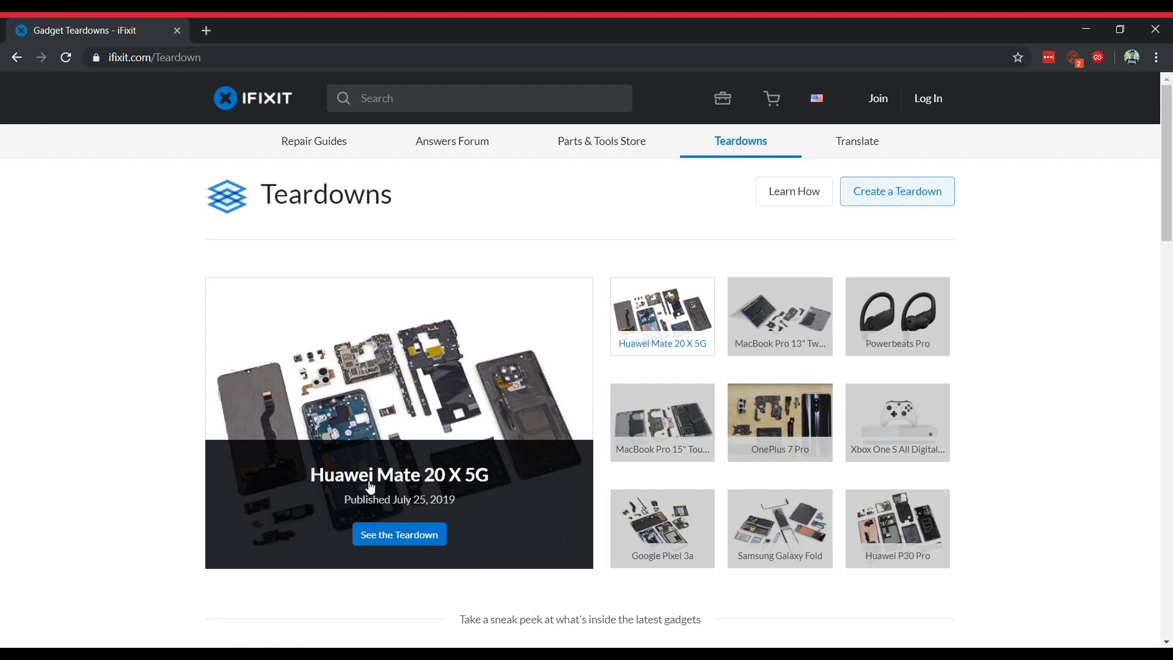
- Open the featured Huawei Mate 20 X 5G teardown from the Teardowns page
click(399, 445)
scroll(592, 393, down, 10)
scroll(592, 394, down, 3)
scroll(592, 393, up, 5)
scroll(592, 393, up, 5)
scroll(592, 393, up, 5)
scroll(418, 449, down, 2)
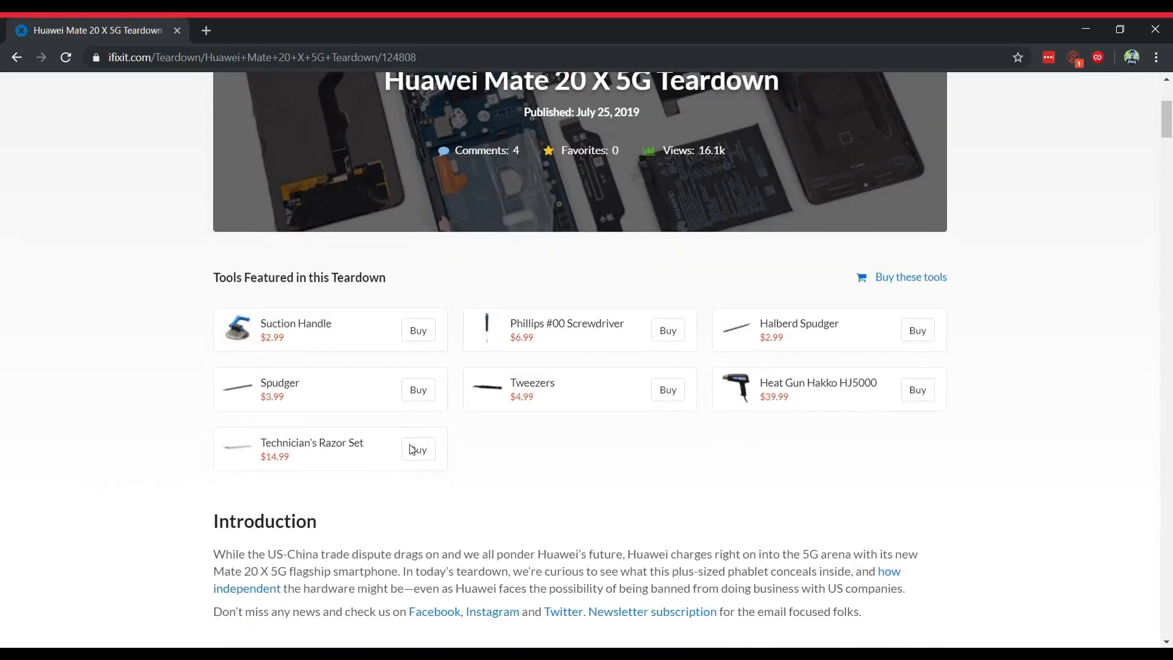
scroll(537, 342, down, 5)
scroll(550, 367, down, 5)
scroll(587, 394, down, 5)
scroll(627, 453, down, 3)
scroll(627, 454, up, 8)
scroll(620, 462, up, 6)
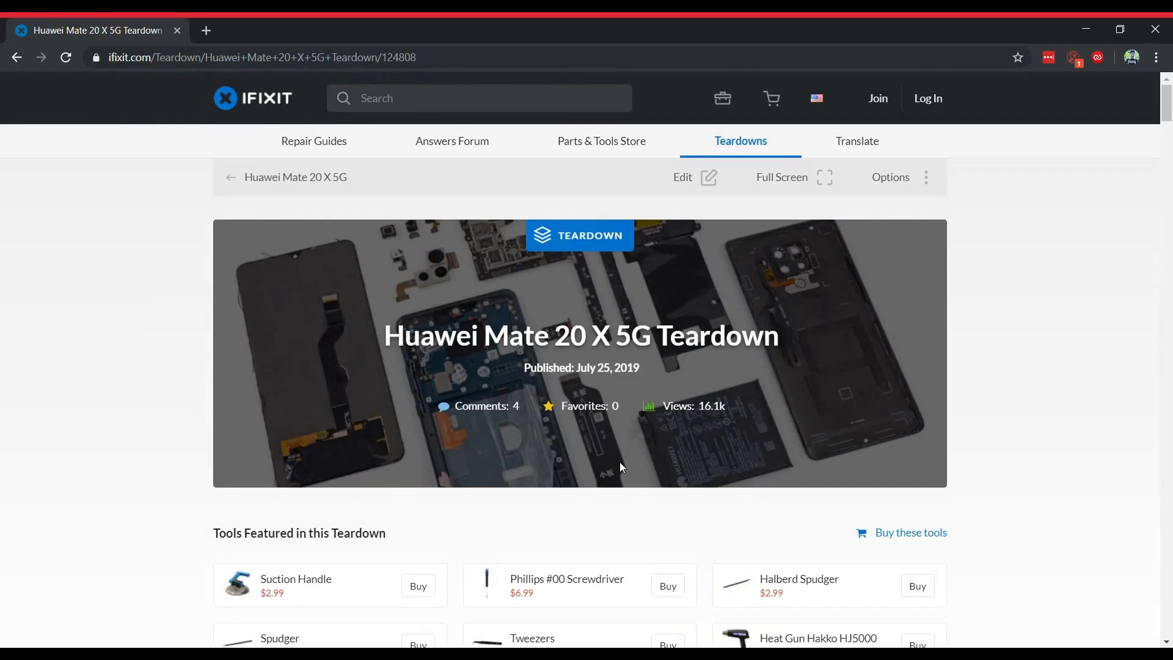